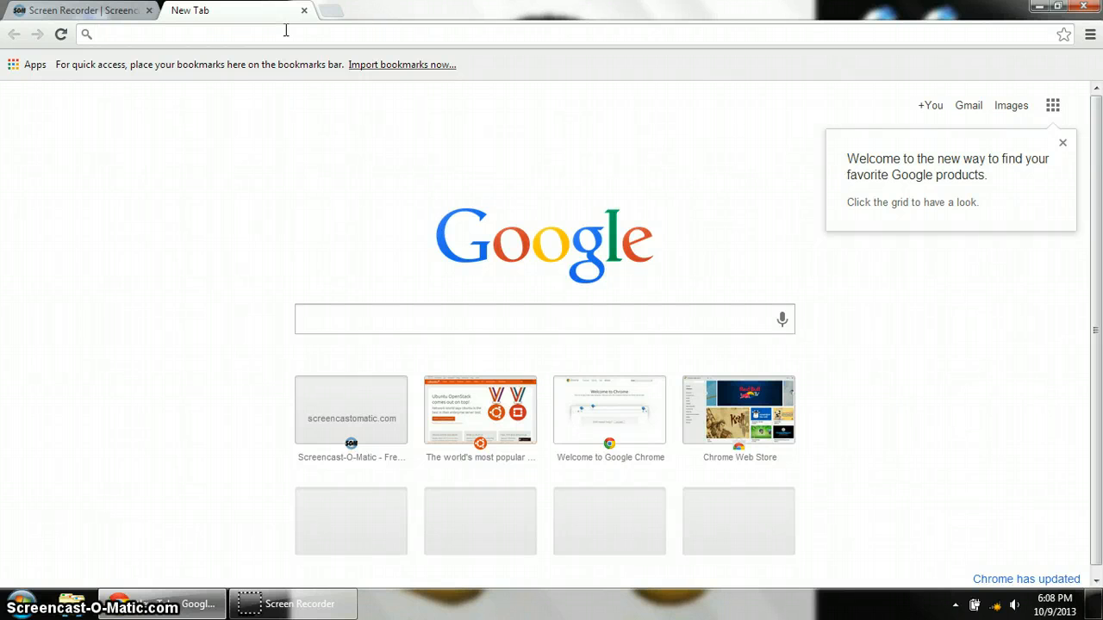
# - Enter ubuntu.com as the address in the new tab's address bar
pyautogui.write('ubuntu.com')
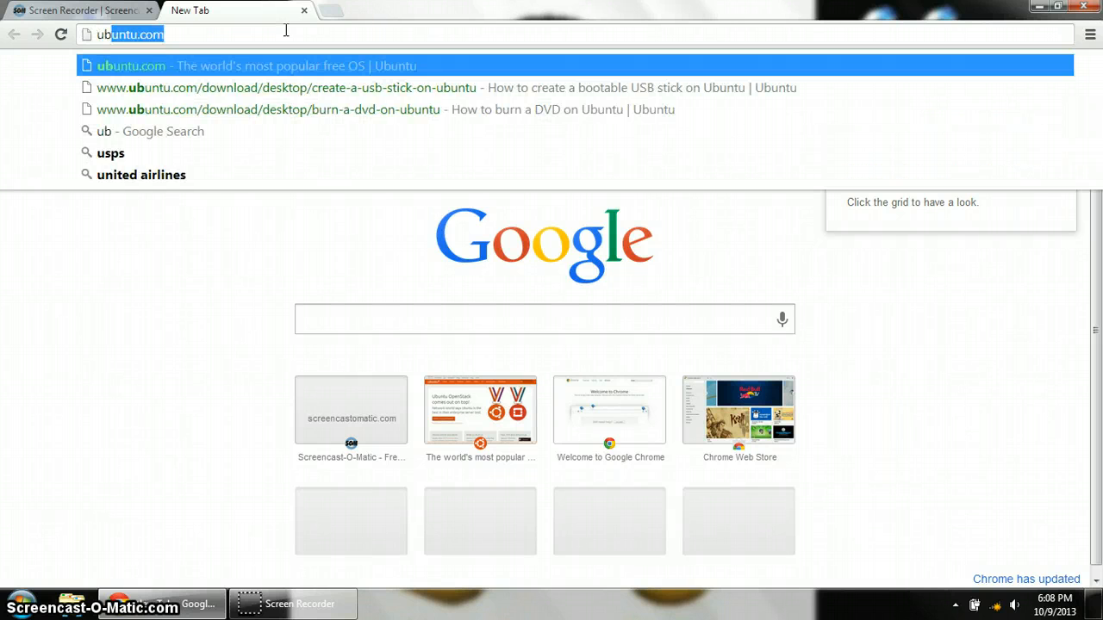
pyautogui.press('Escape')
# - Load ubuntu.com and go to its Download section
pyautogui.press('Return')
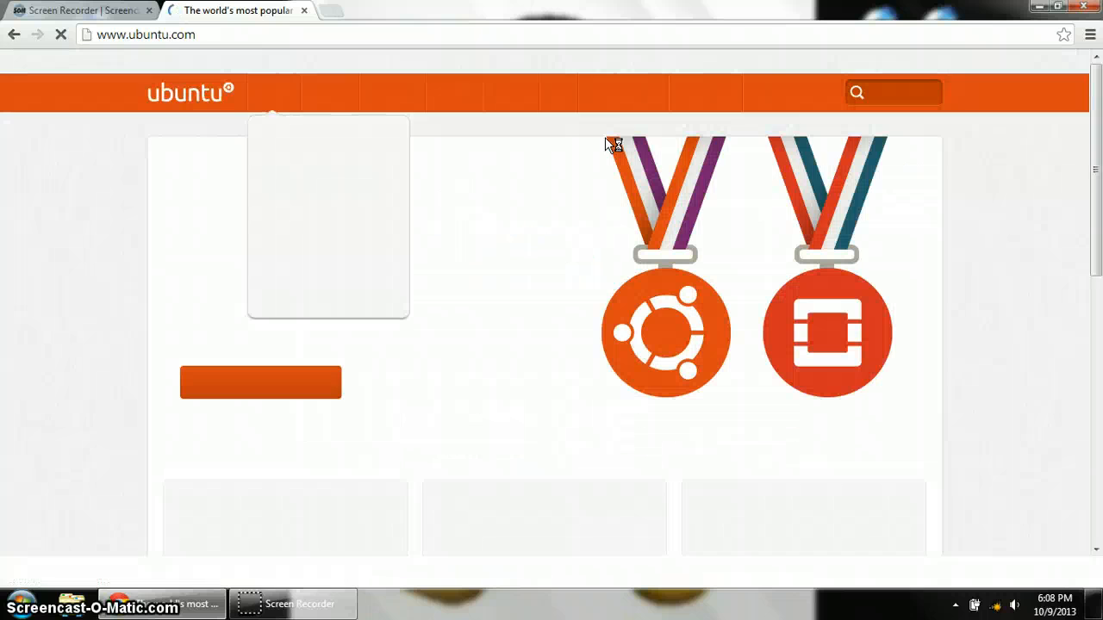
pyautogui.moveTo(691, 98)
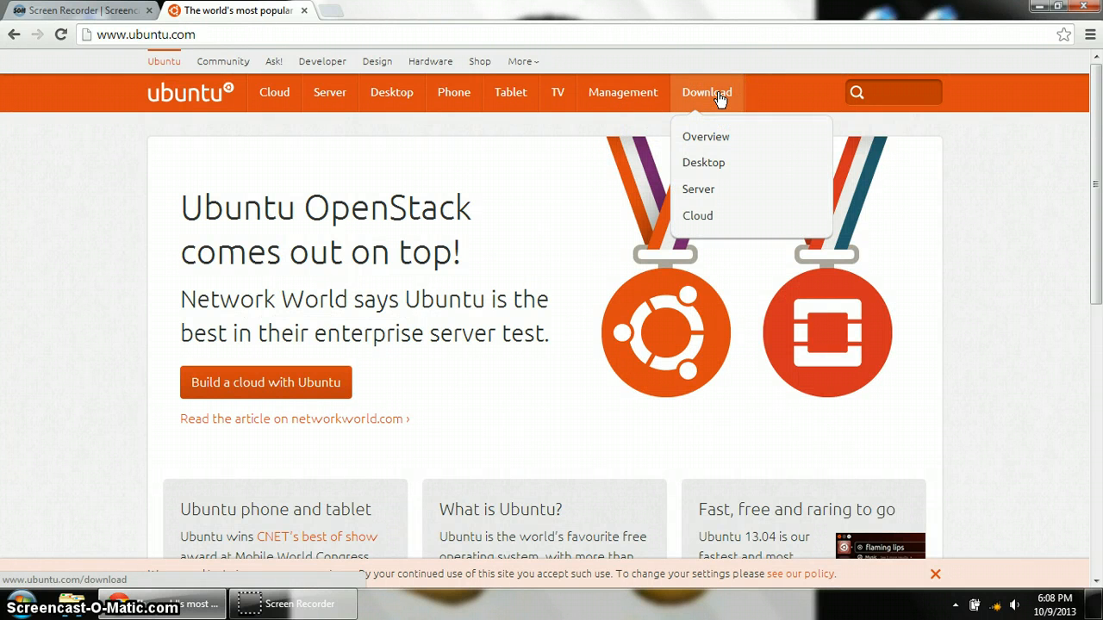
pyautogui.click(720, 96)
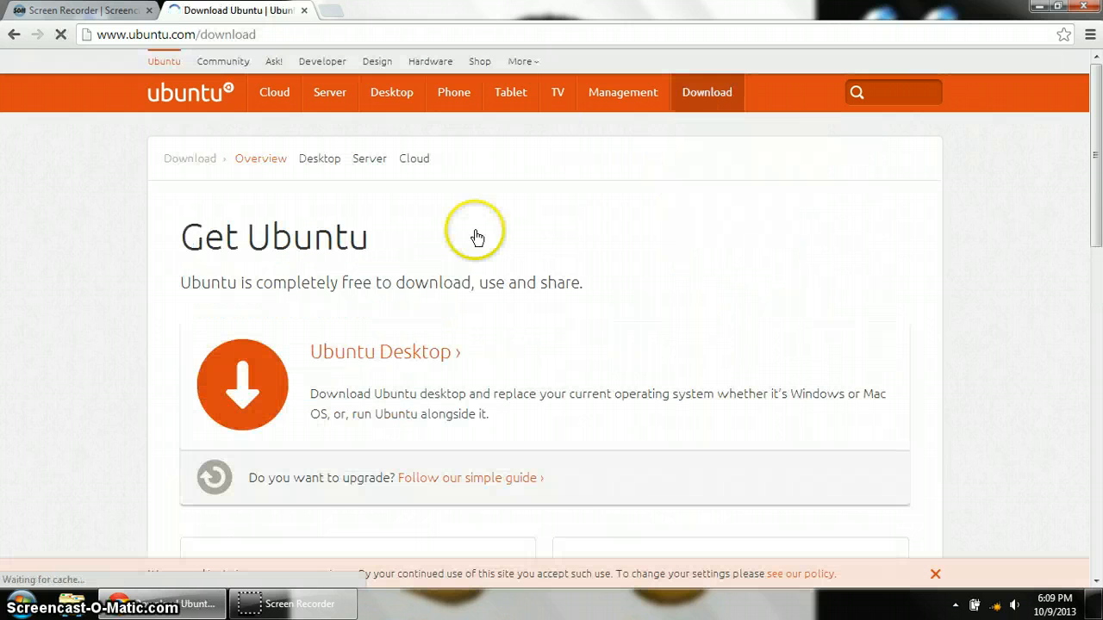
# - Open the Ubuntu Desktop page and set Ubuntu 13.04's flavour to 64-bit (for newer machines)
pyautogui.scroll(-1, 558, 288)
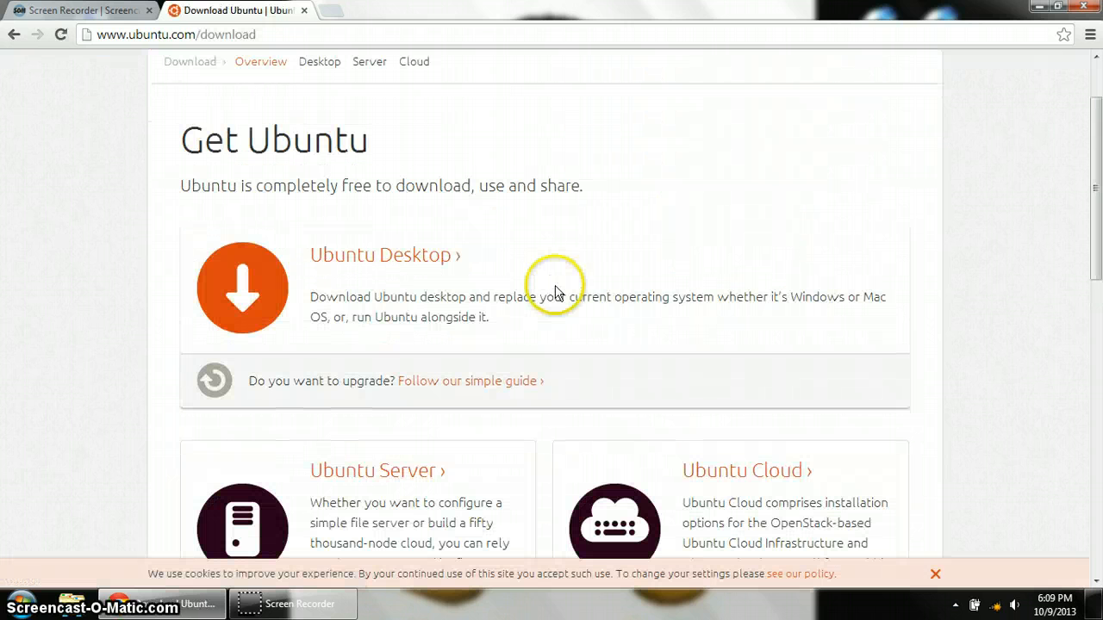
pyautogui.click(376, 258)
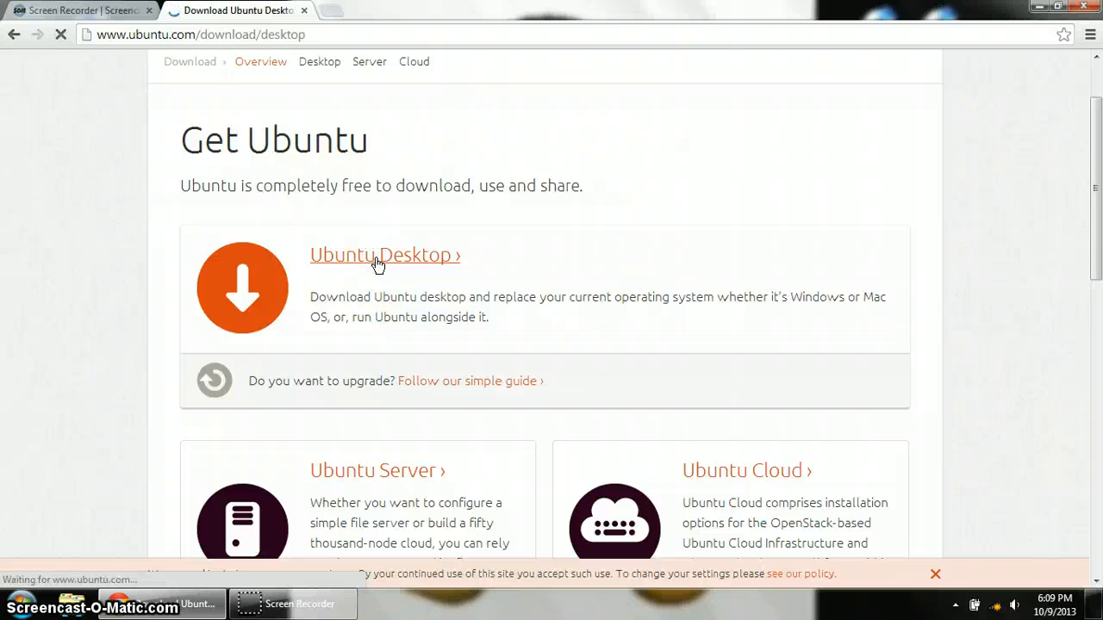
pyautogui.scroll(-2, 377, 259)
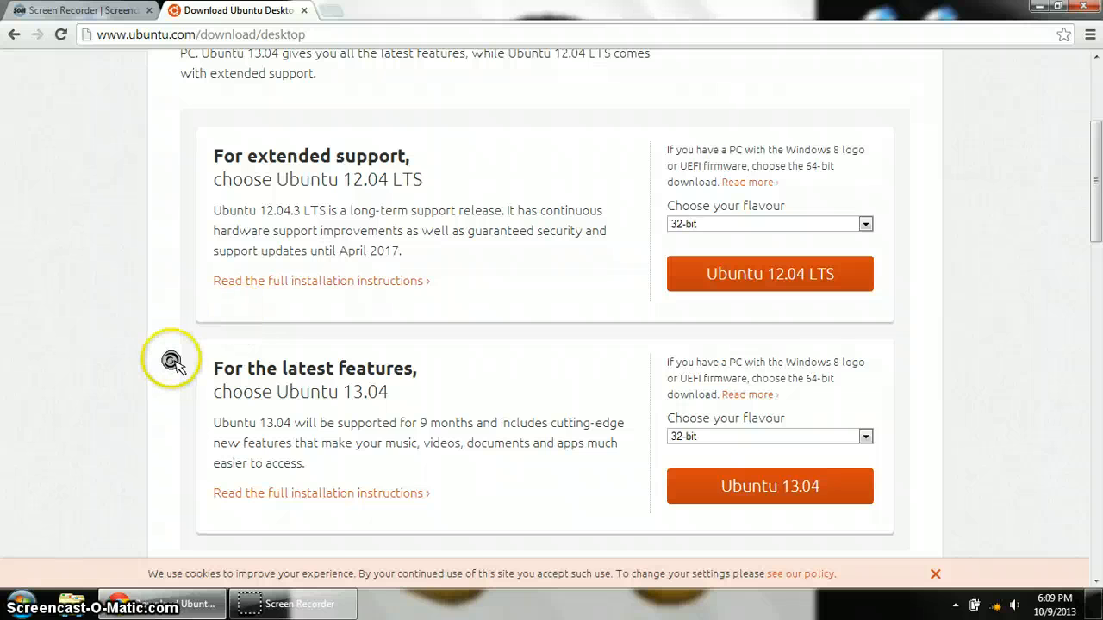
pyautogui.scroll(-1, 172, 362)
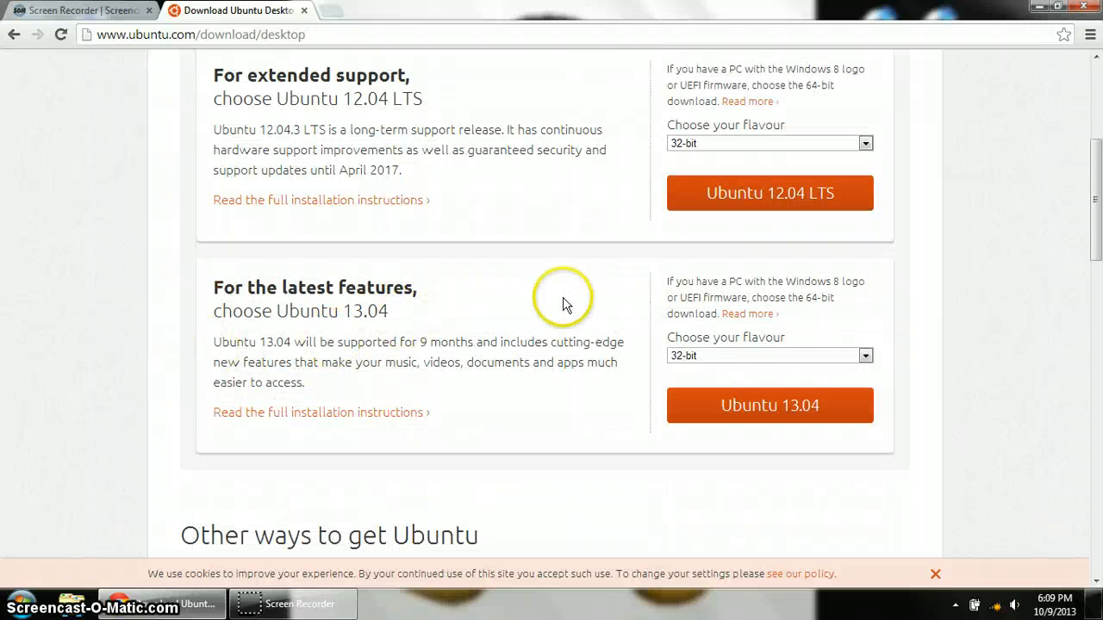
pyautogui.click(704, 356)
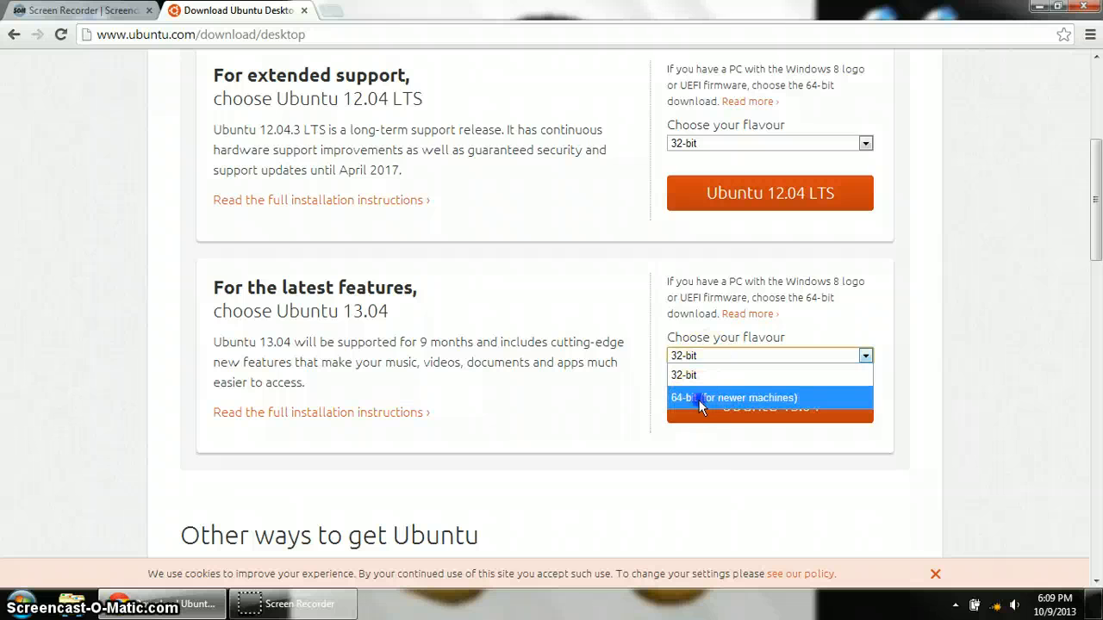
pyautogui.click(699, 398)
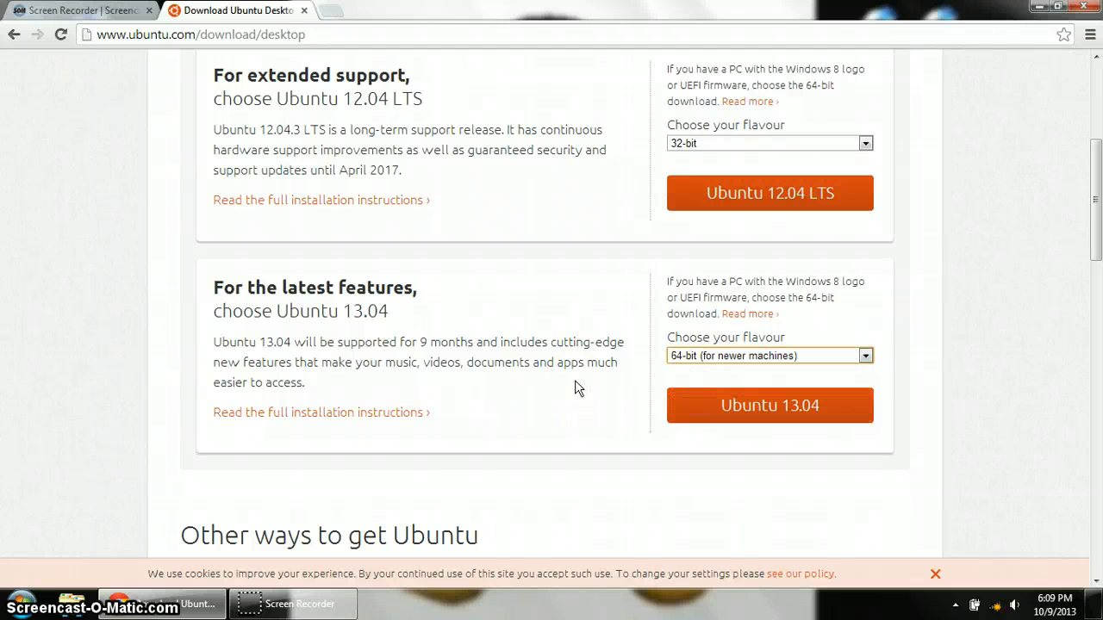
pyautogui.middleClick(572, 421)
pyautogui.scroll(-4, 573, 421)
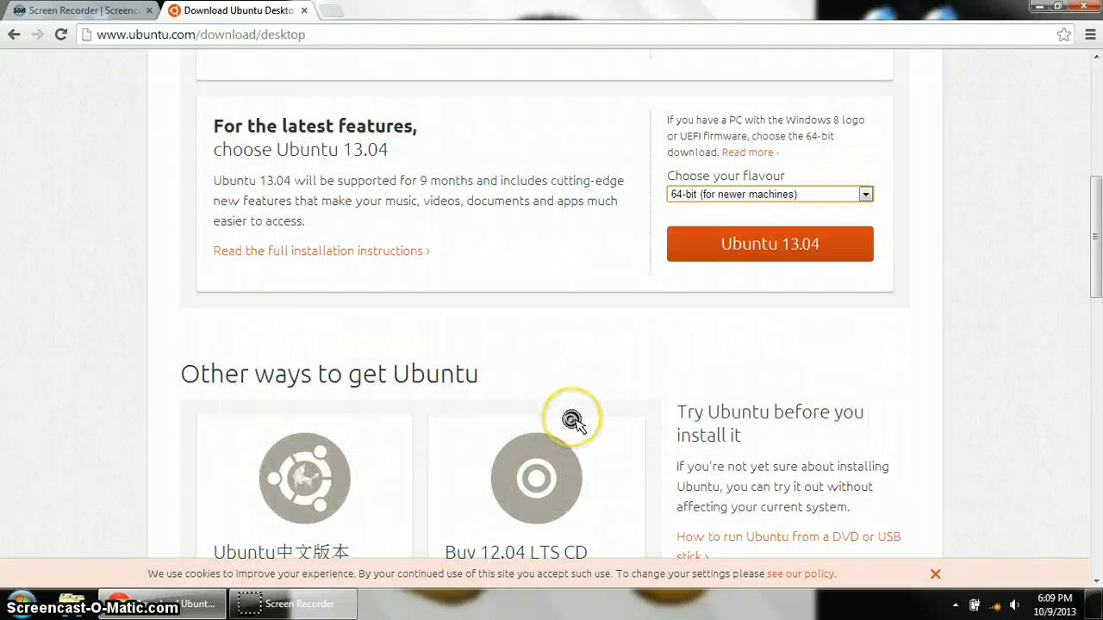
pyautogui.scroll(2, 572, 420)
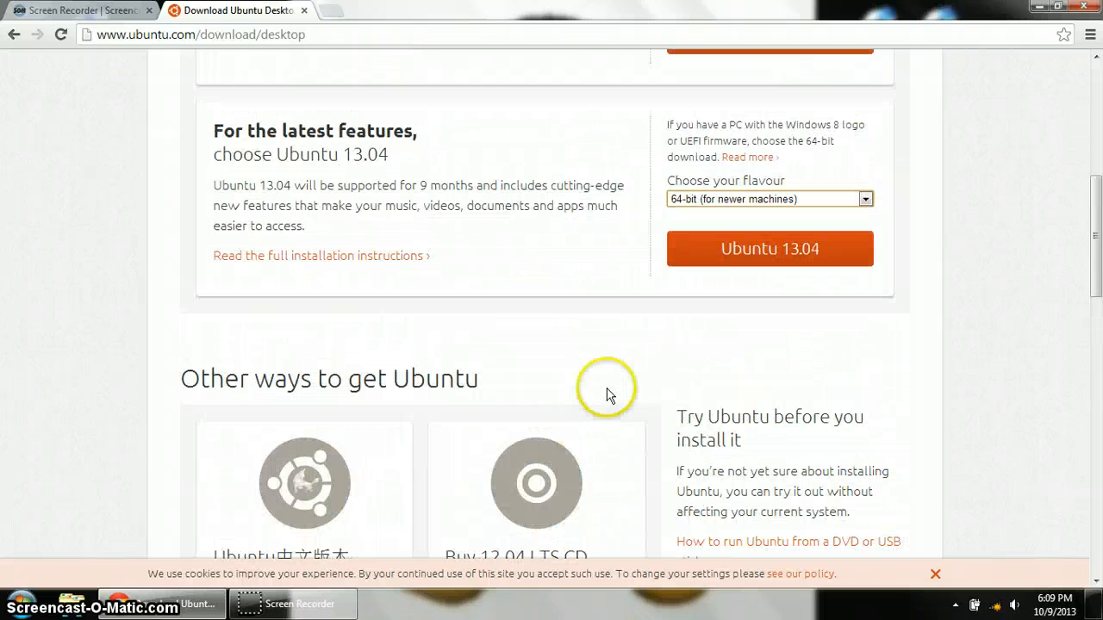
# - Request the 64-bit Ubuntu 13.04 download and scroll to the 'Not now, take me to the download' link
pyautogui.click(728, 260)
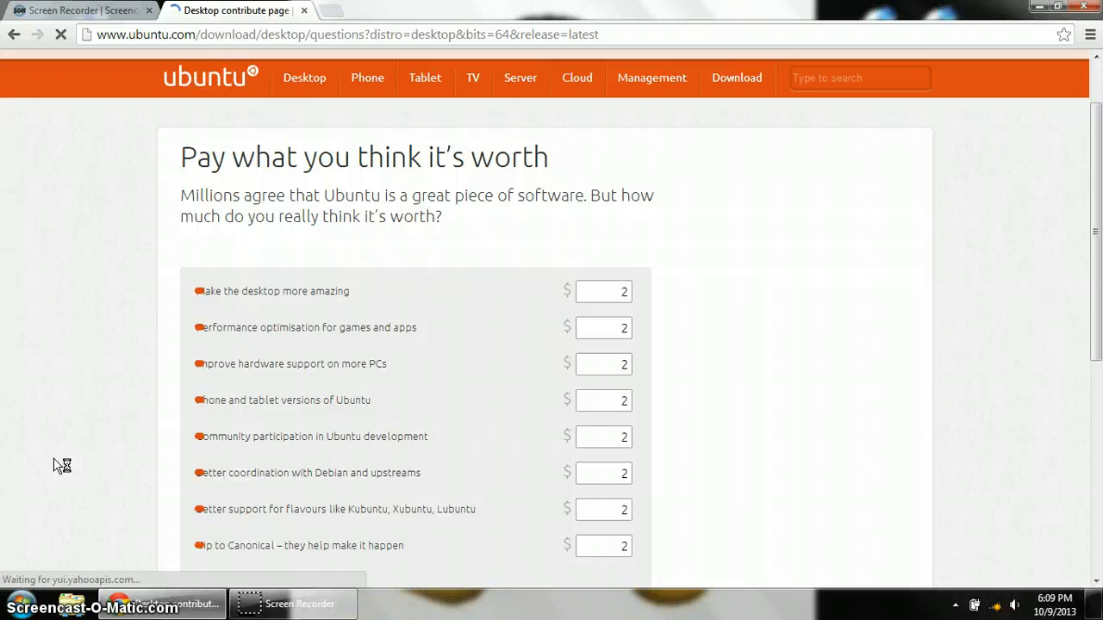
pyautogui.click(111, 443)
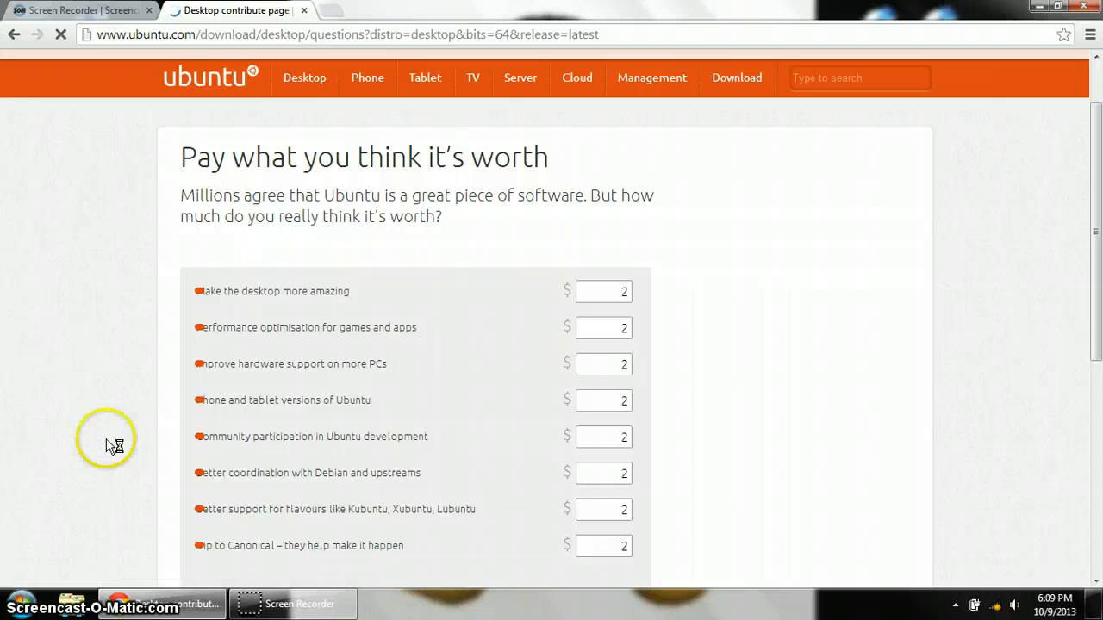
pyautogui.scroll(-1, 113, 437)
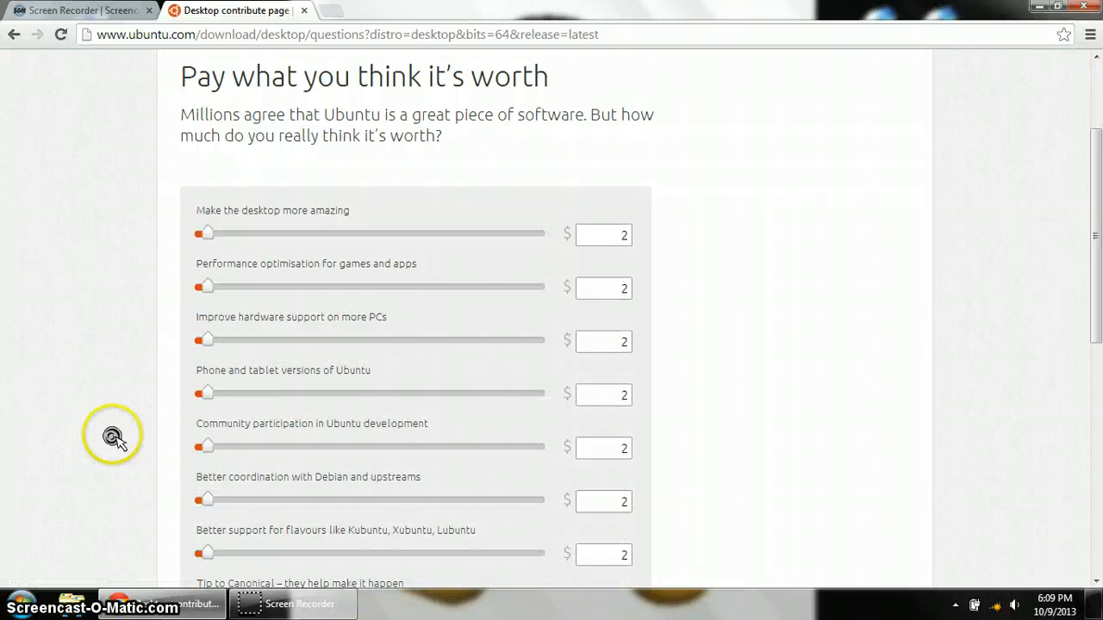
pyautogui.scroll(2, 113, 438)
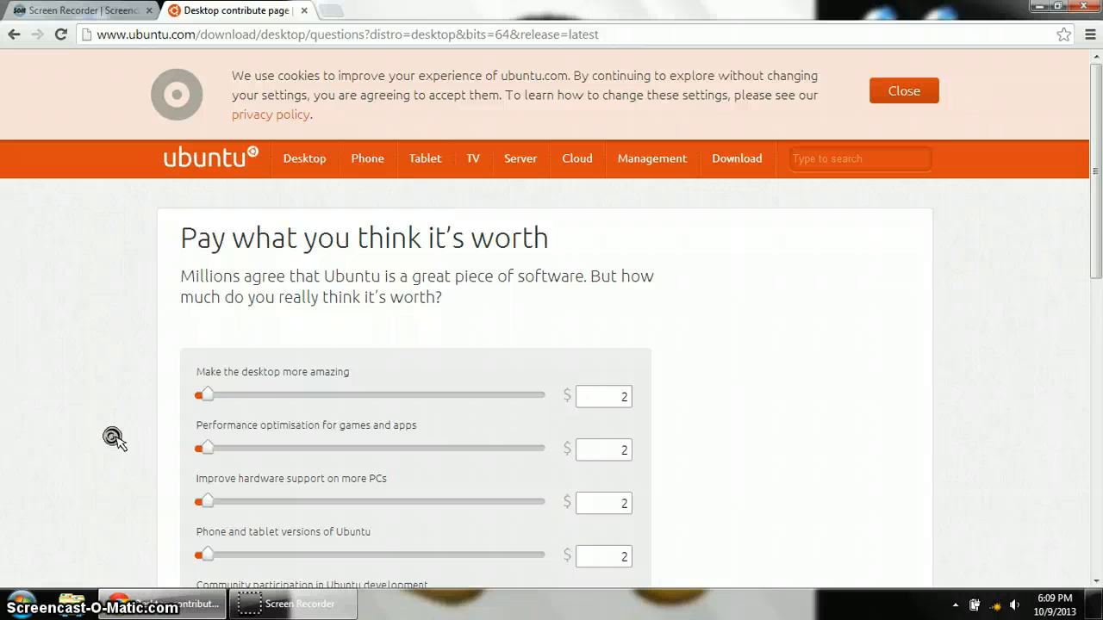
pyautogui.scroll(-3, 113, 438)
pyautogui.scroll(-4, 113, 437)
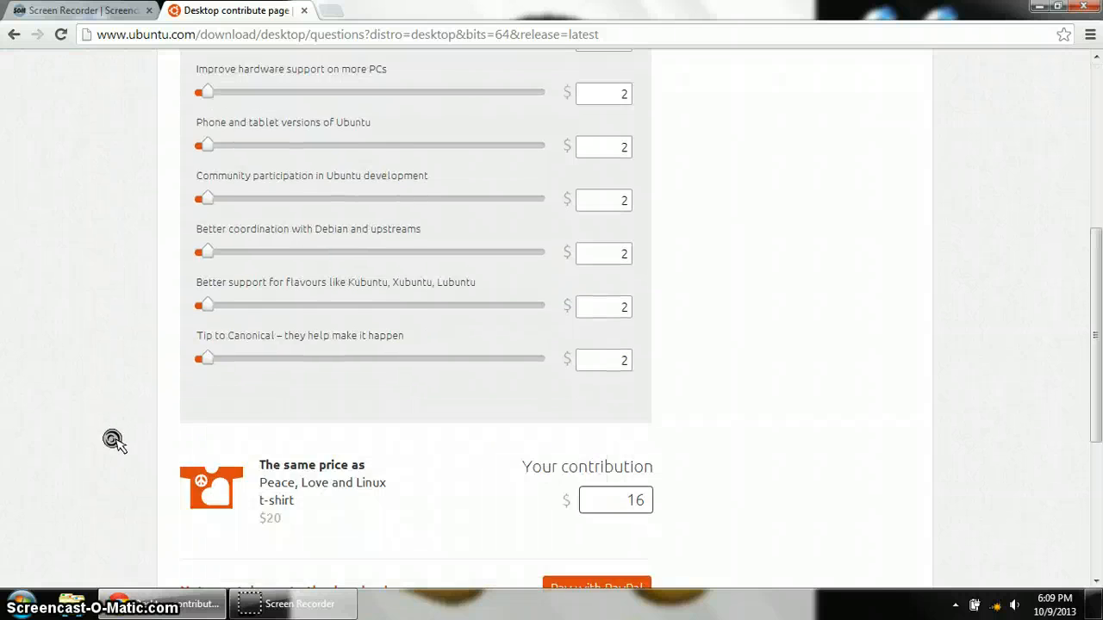
pyautogui.click(229, 436)
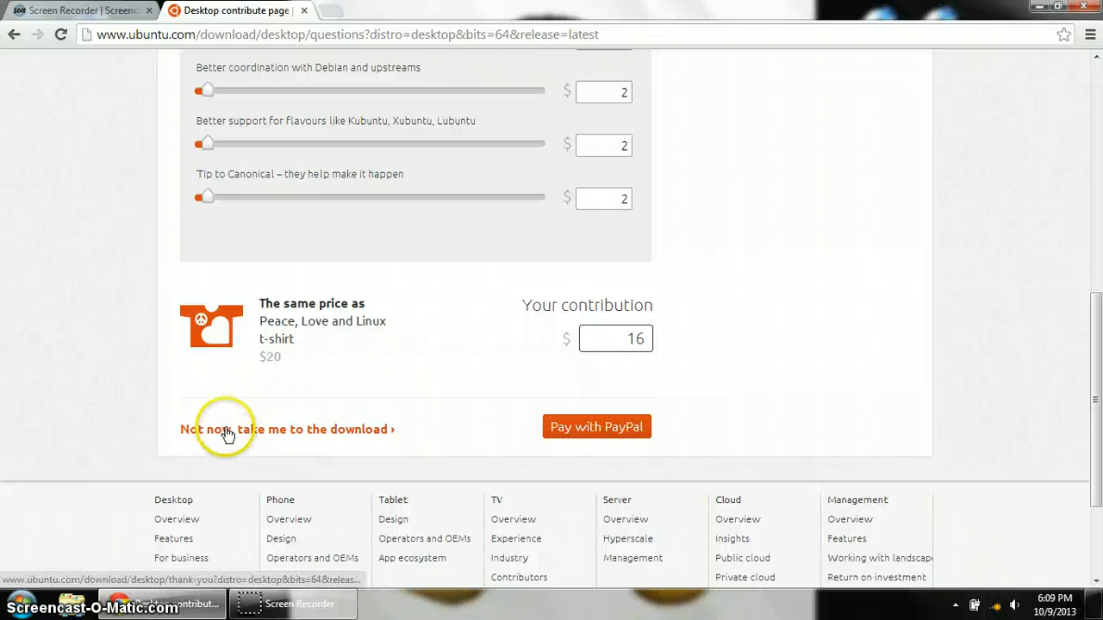
# - Skip the contribution with 'Not now' so the 785 MB Ubuntu 13.04 ISO starts downloading
pyautogui.click(199, 436)
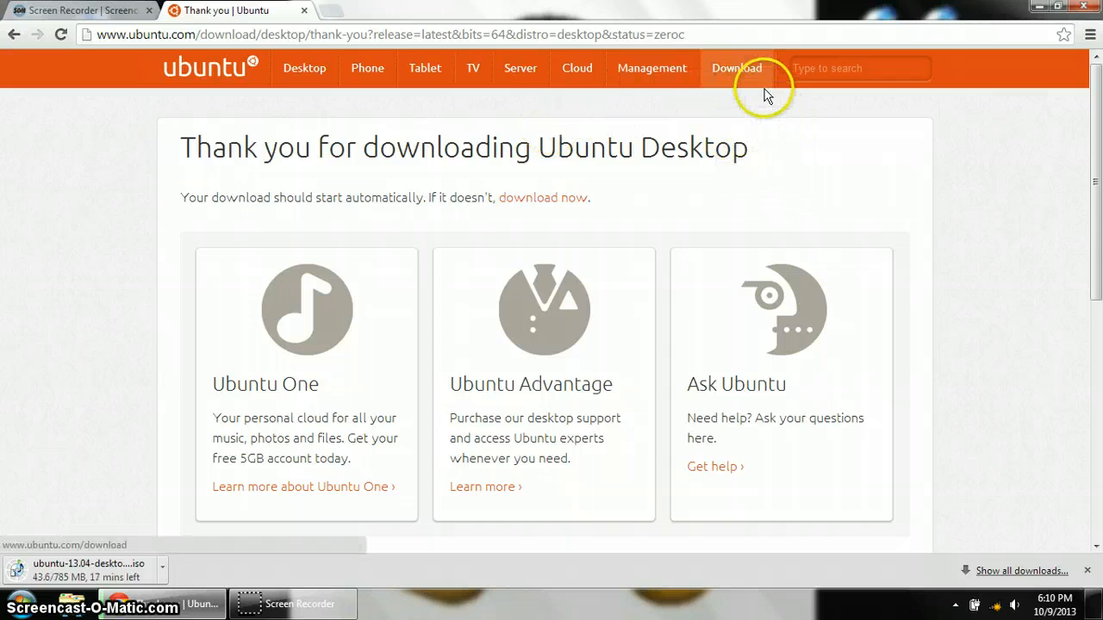
pyautogui.scroll(-3, 731, 67)
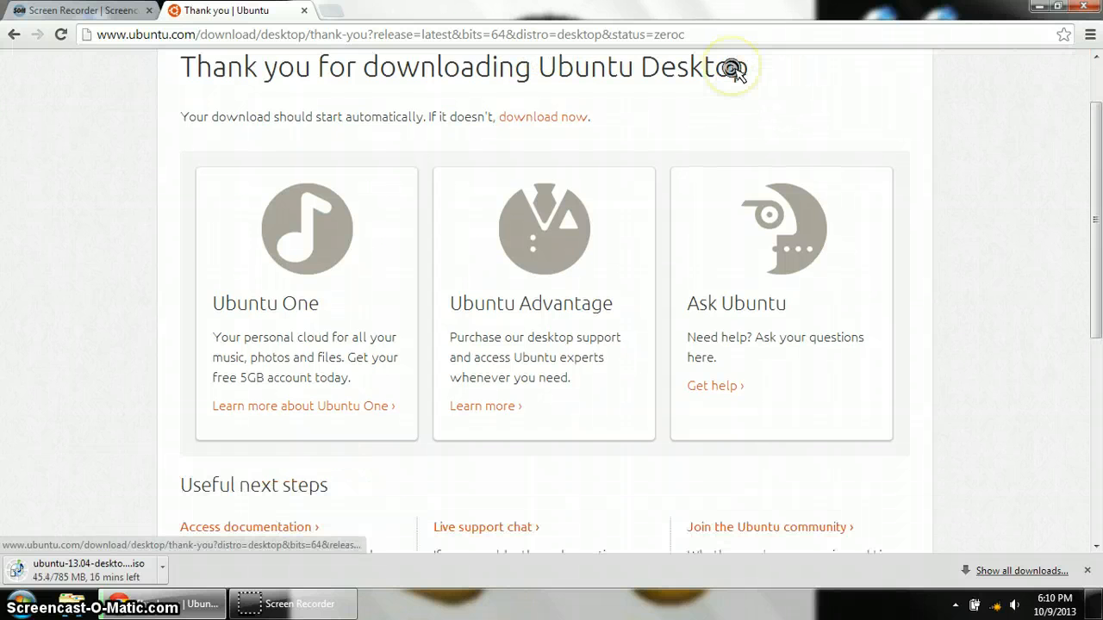
pyautogui.scroll(3, 732, 67)
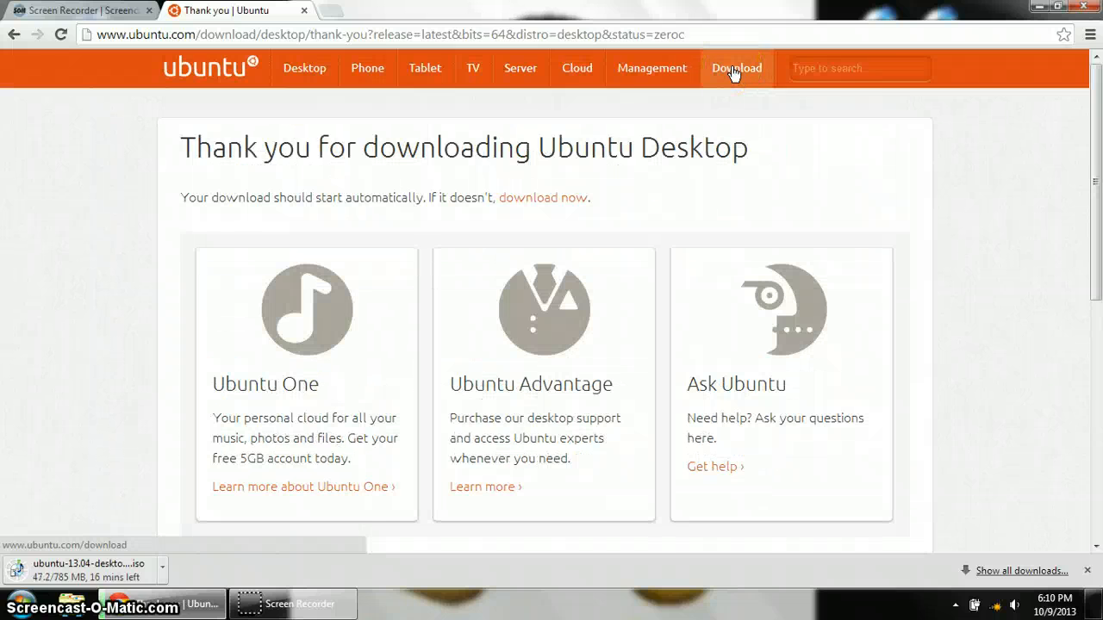
# - Return to the Download page and reopen the Ubuntu Desktop download page
pyautogui.click(731, 68)
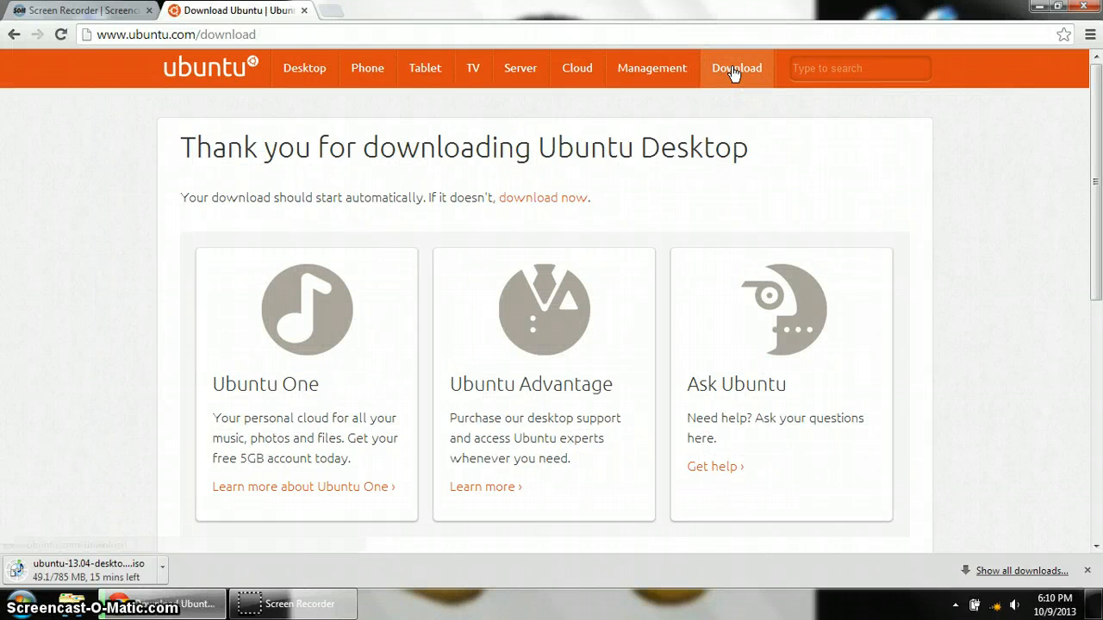
pyautogui.scroll(-2, 696, 244)
pyautogui.scroll(-1, 696, 243)
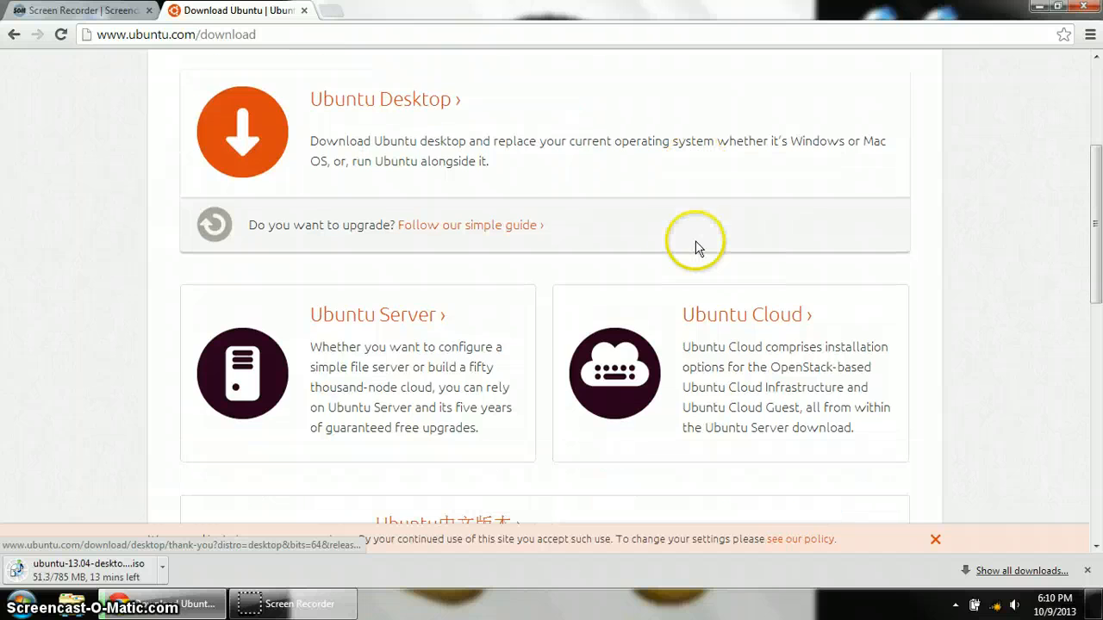
pyautogui.click(410, 102)
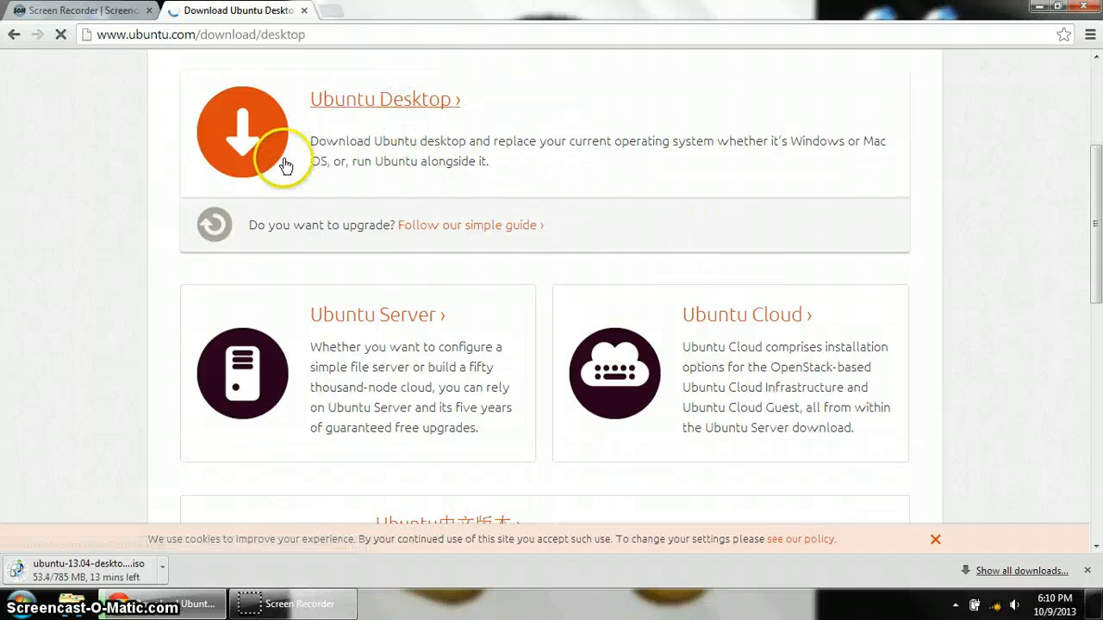
# - Scroll to 'Help with installing Ubuntu' and follow the Windows 'How to burn a DVD' link
pyautogui.scroll(-2, 129, 168)
pyautogui.scroll(-6, 128, 172)
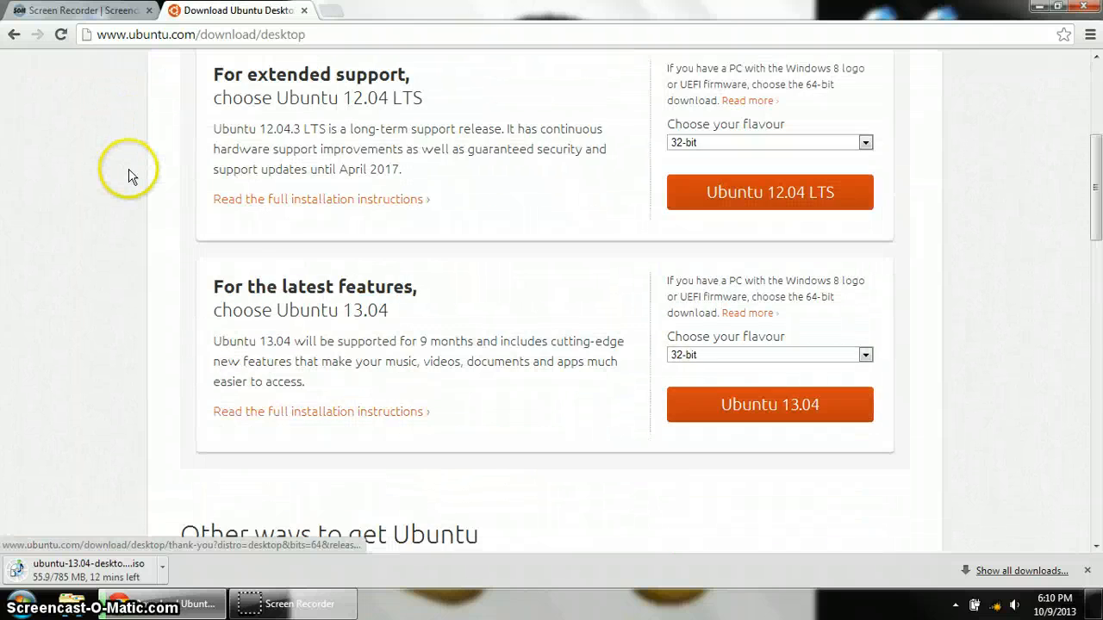
pyautogui.scroll(-2, 129, 174)
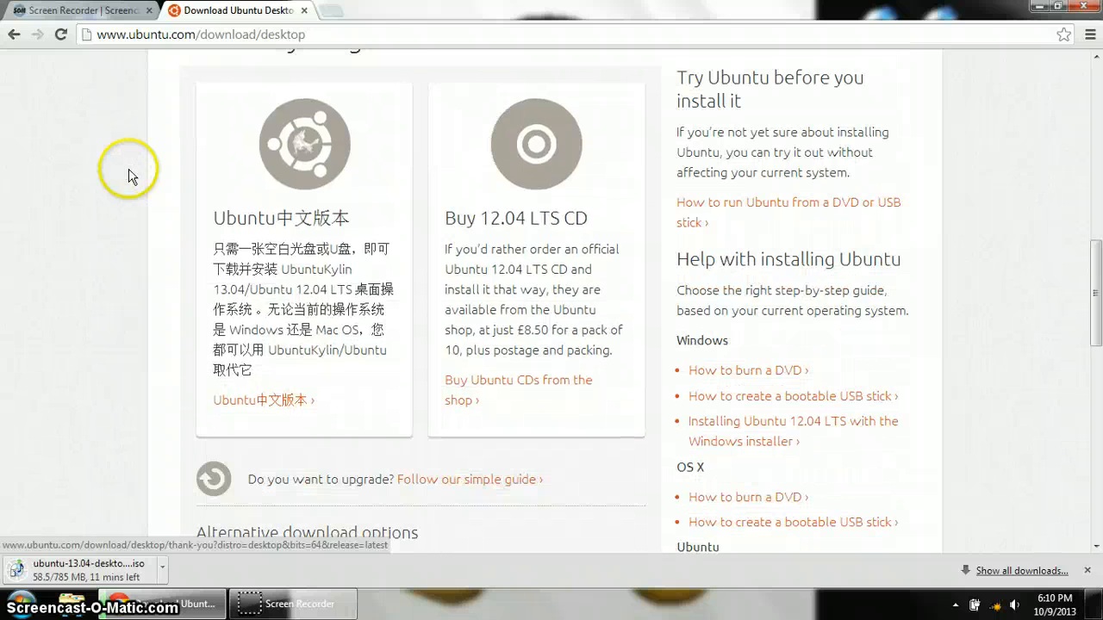
pyautogui.scroll(-1, 129, 172)
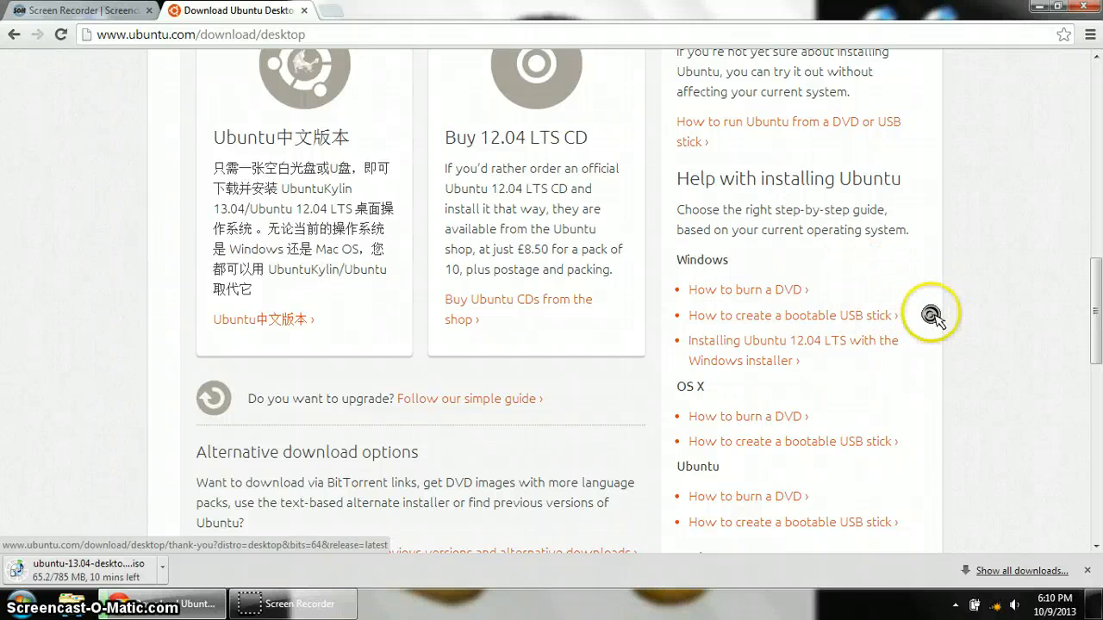
pyautogui.scroll(-1, 932, 319)
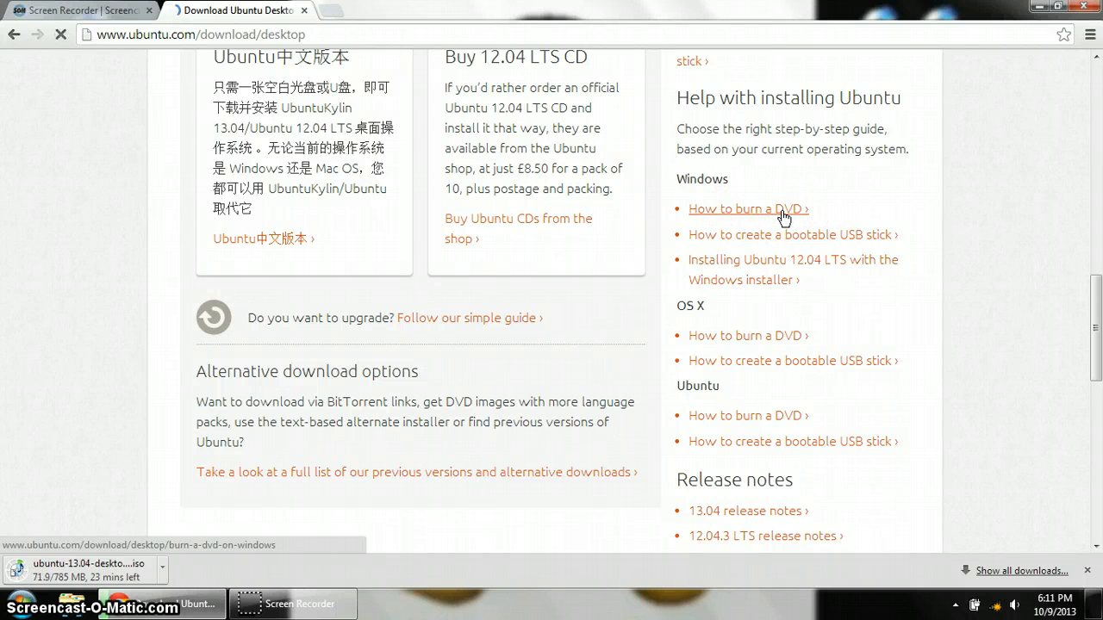
pyautogui.click(780, 211)
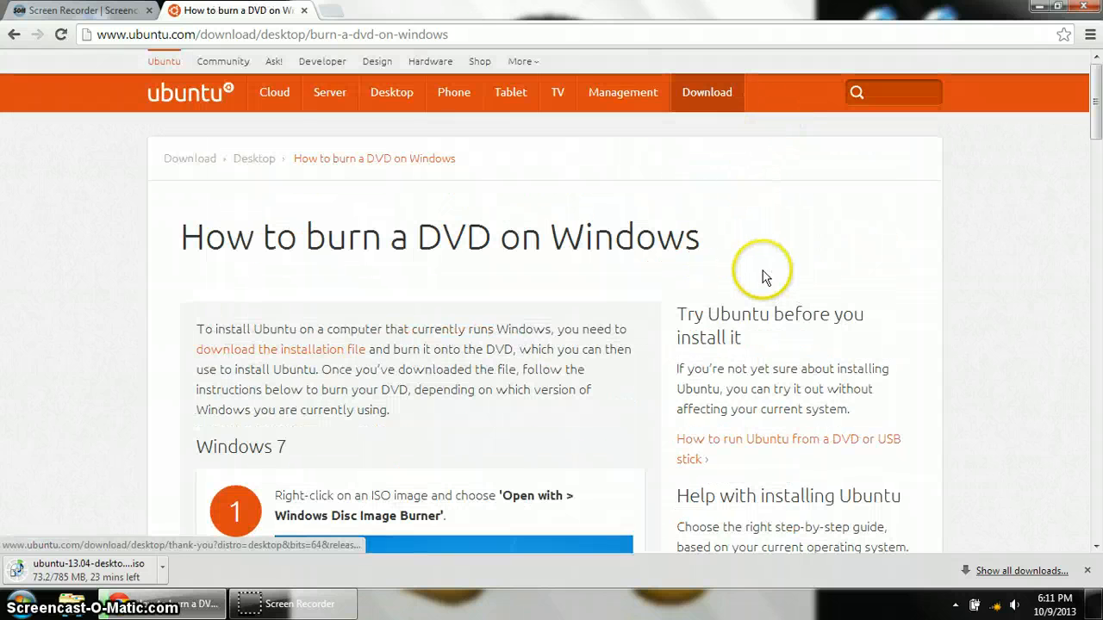
# - Scroll to the guide's Windows 7 burning steps and close the download shelf
pyautogui.scroll(-2, 733, 304)
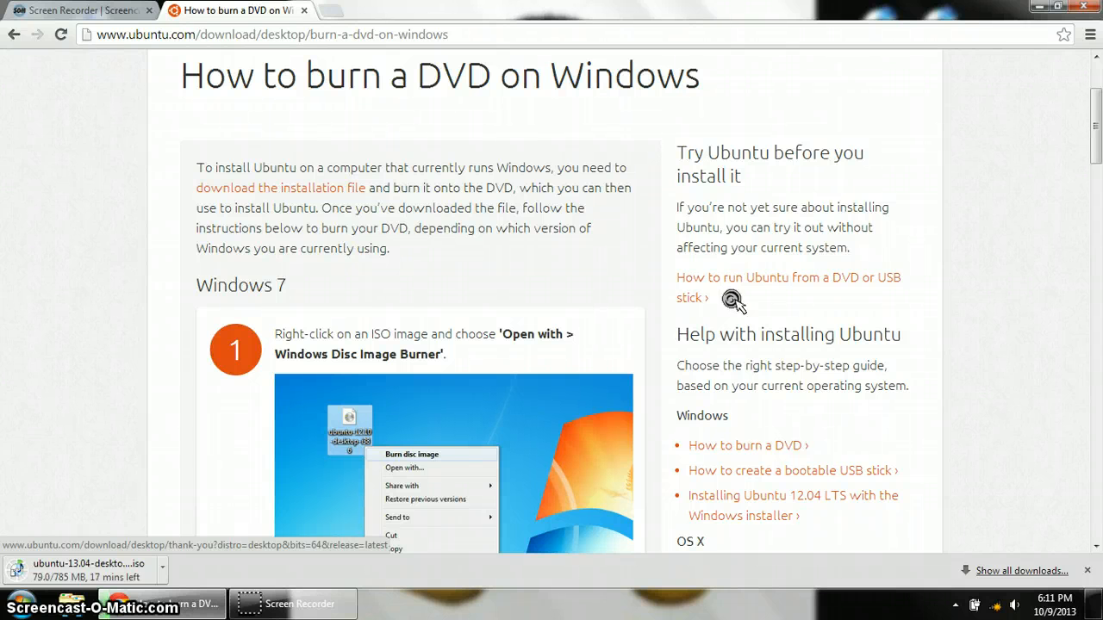
pyautogui.scroll(-2, 732, 299)
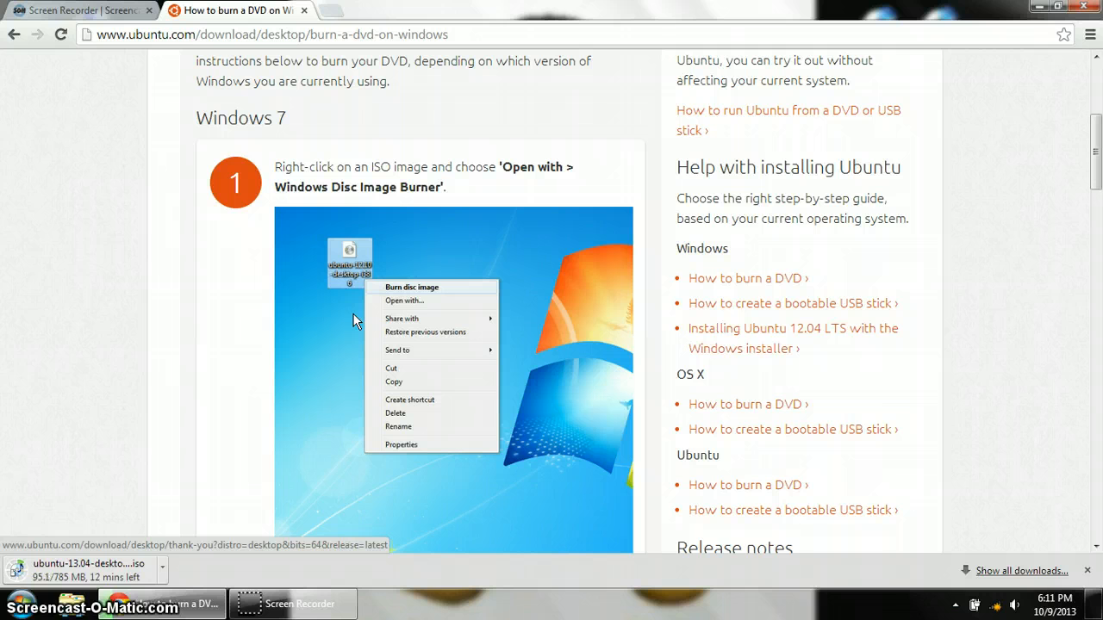
pyautogui.scroll(-1, 352, 321)
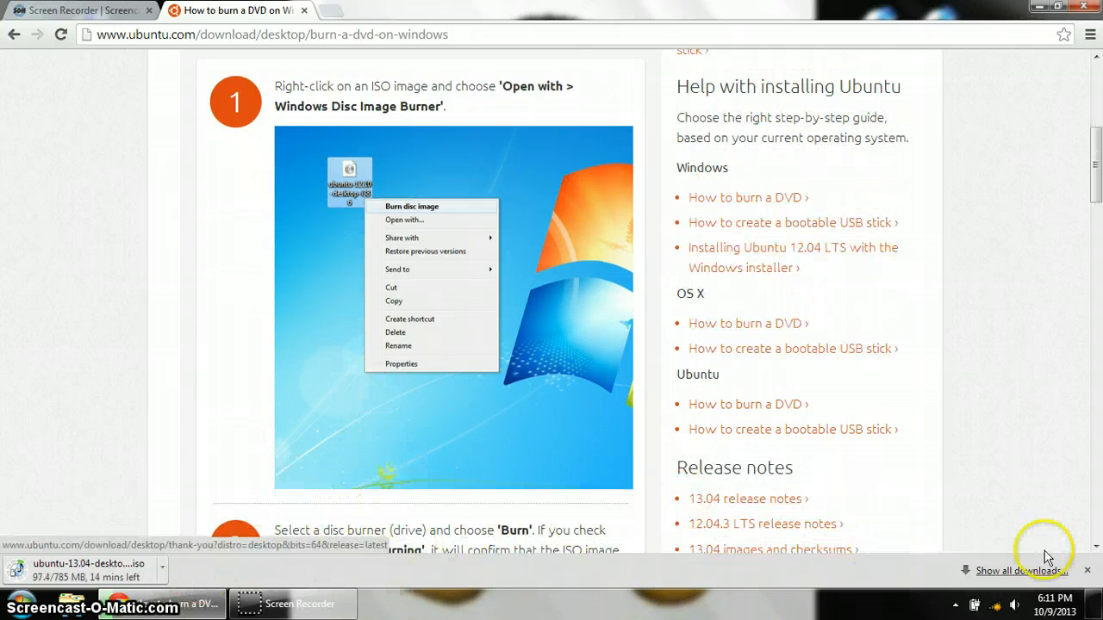
pyautogui.click(1090, 571)
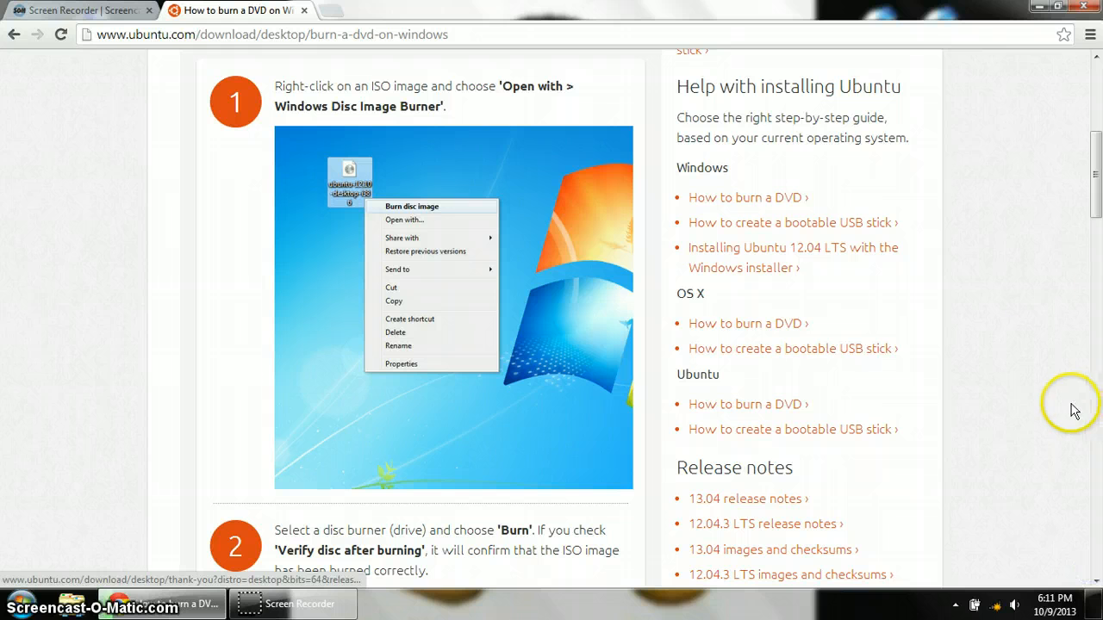
# - Minimize Chrome and select the ubuntu-13.04-desktop-amd64 ISO among the desktop disc images
pyautogui.click(1038, 10)
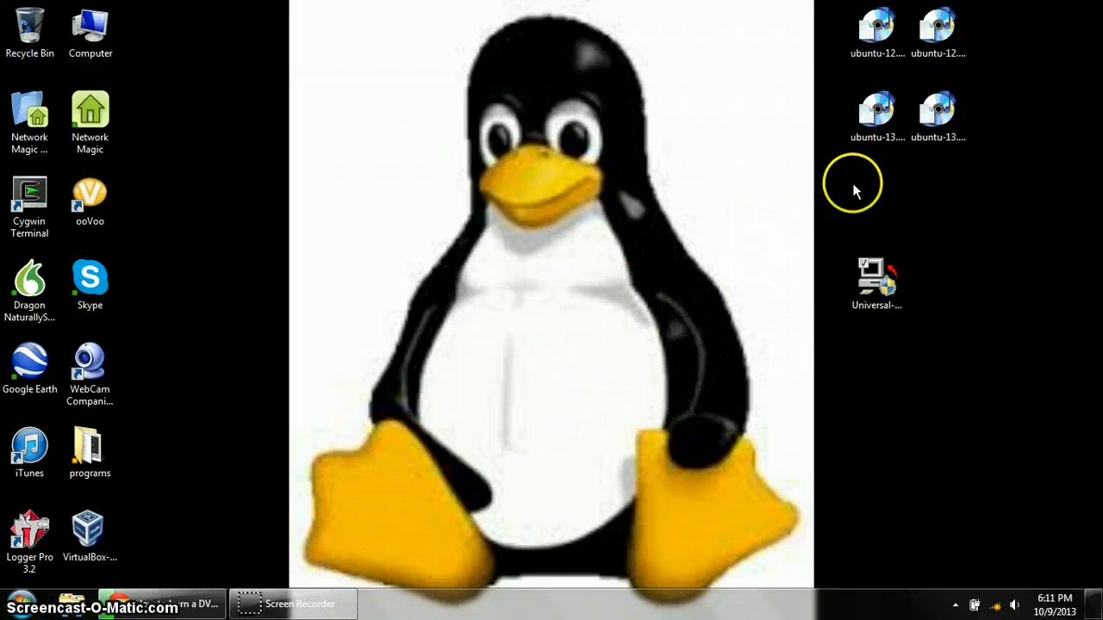
pyautogui.click(948, 121)
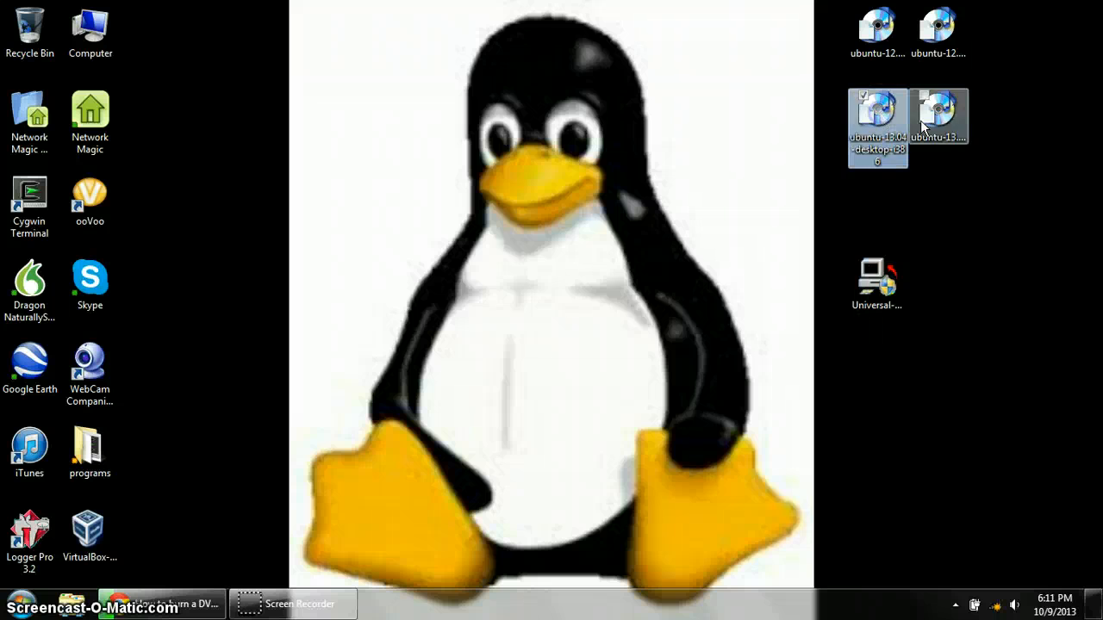
pyautogui.click(883, 33)
pyautogui.moveTo(915, 43)
pyautogui.mouseDown()
pyautogui.moveTo(926, 36)
pyautogui.moveTo(881, 37)
pyautogui.moveTo(888, 50)
pyautogui.moveTo(934, 43)
pyautogui.mouseUp()
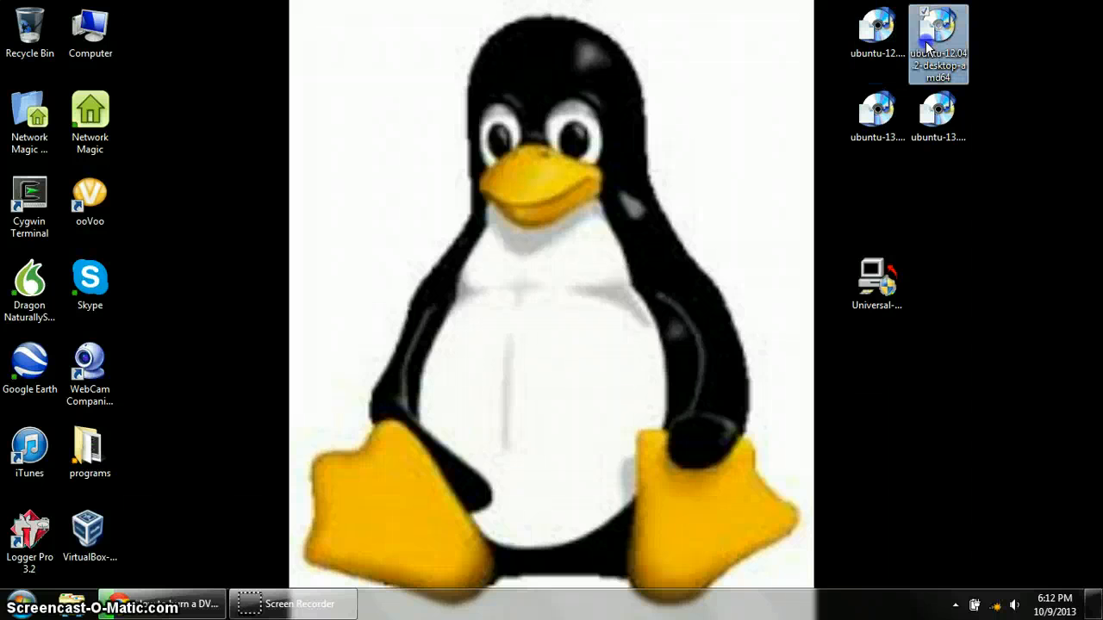
pyautogui.click(874, 123)
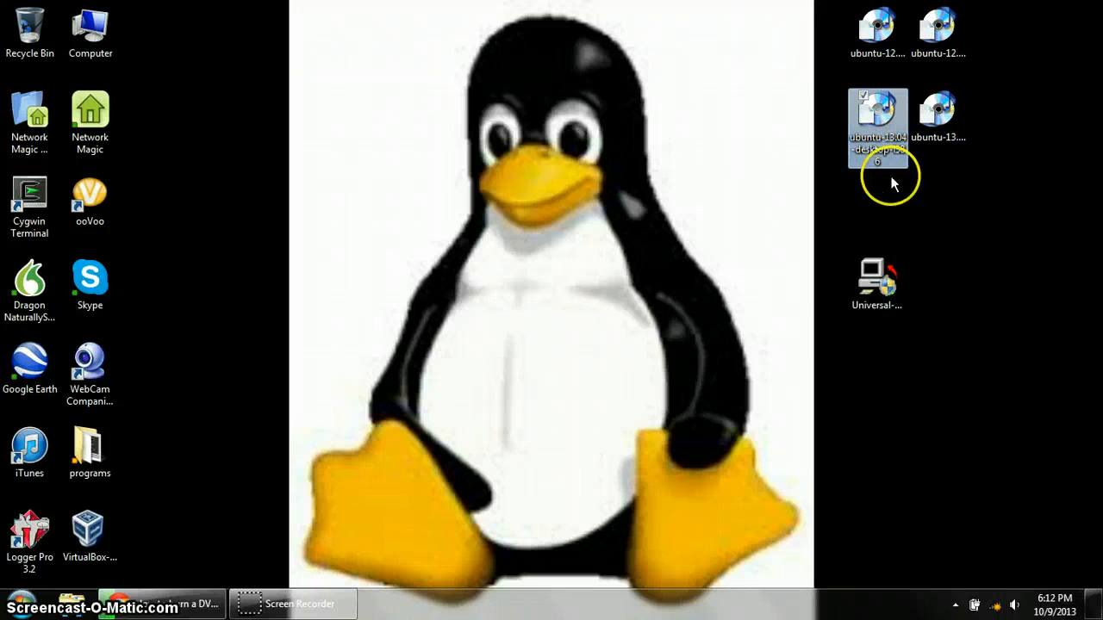
pyautogui.click(927, 126)
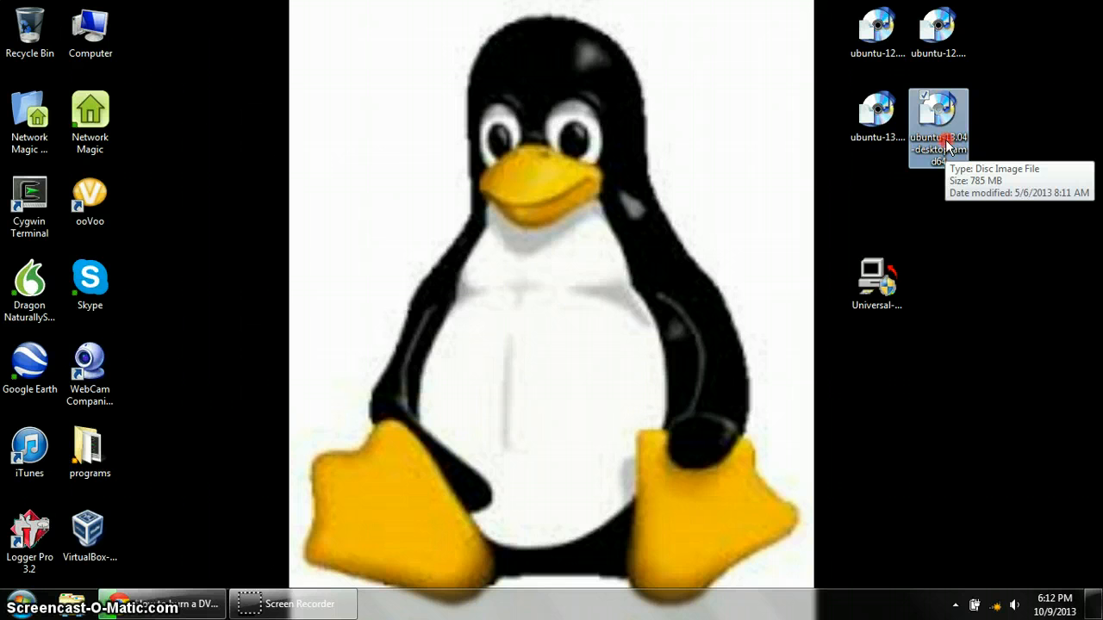
# - Open ubuntu-13.04-desktop-amd64.iso with Windows Disc Image Burner from its Open with menu
pyautogui.rightClick(945, 143)
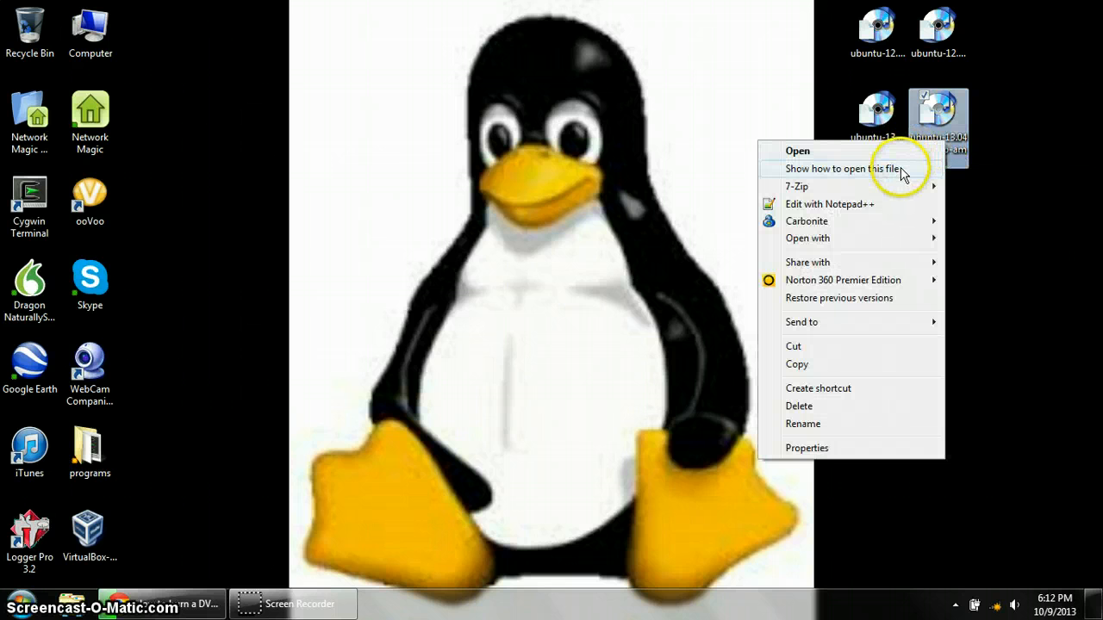
pyautogui.moveTo(867, 244)
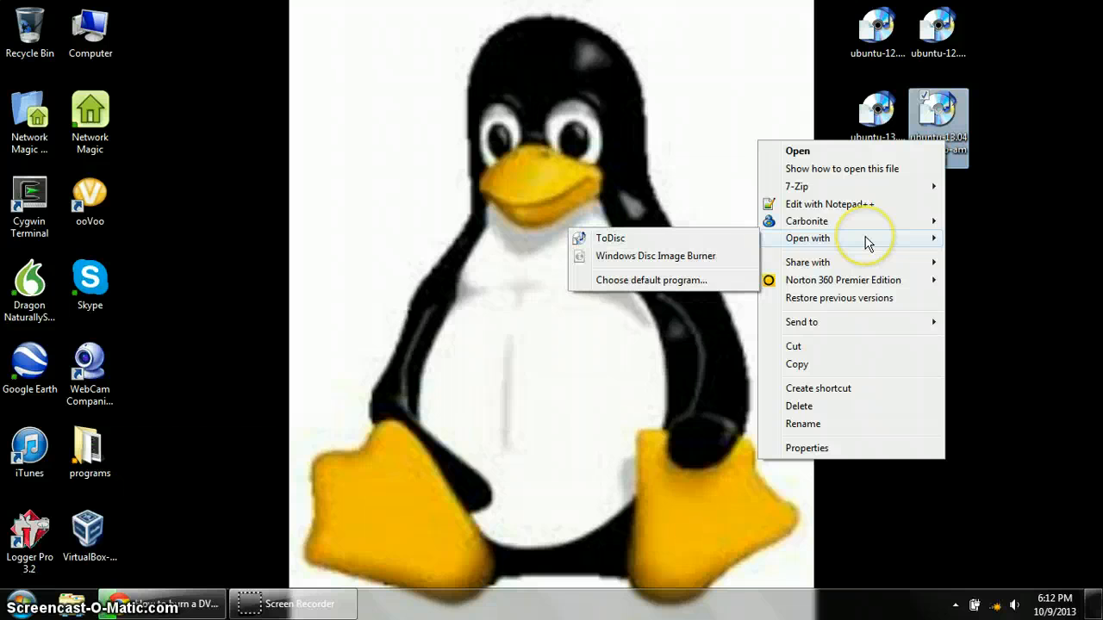
pyautogui.click(689, 263)
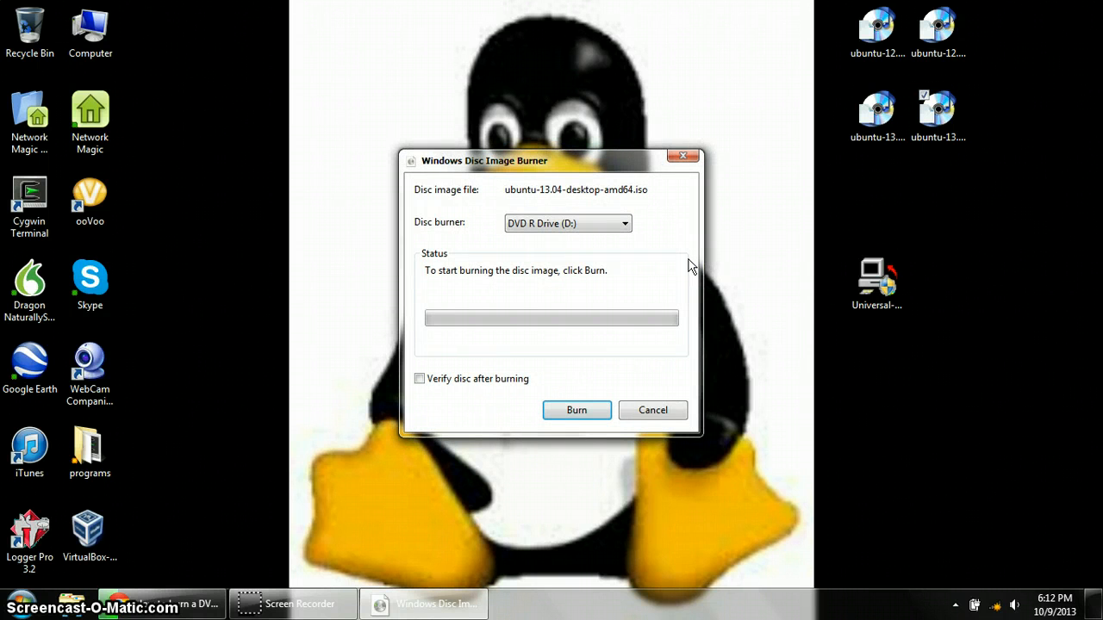
# - Choose DVD R Drive (D:) as the burner and start burning once a blank disc is inserted
pyautogui.click(566, 224)
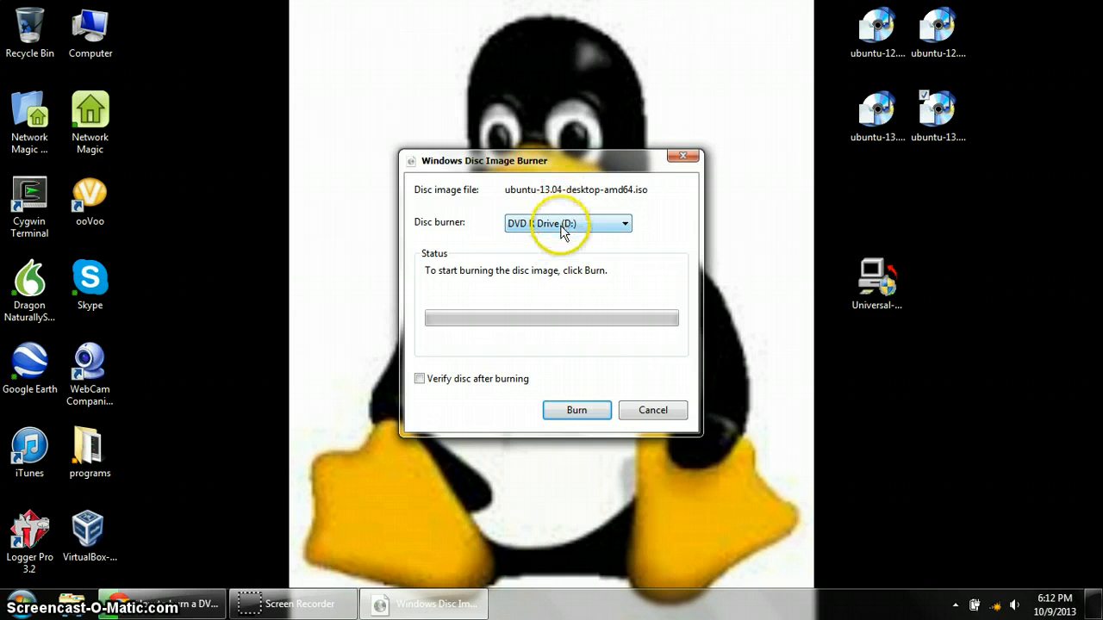
pyautogui.click(569, 226)
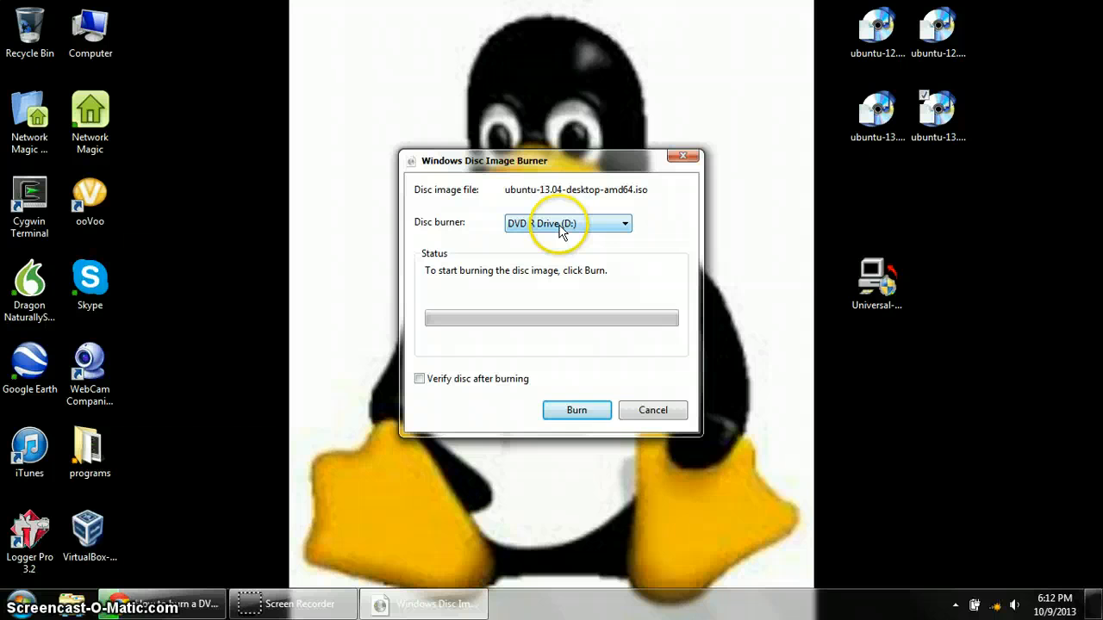
pyautogui.click(570, 413)
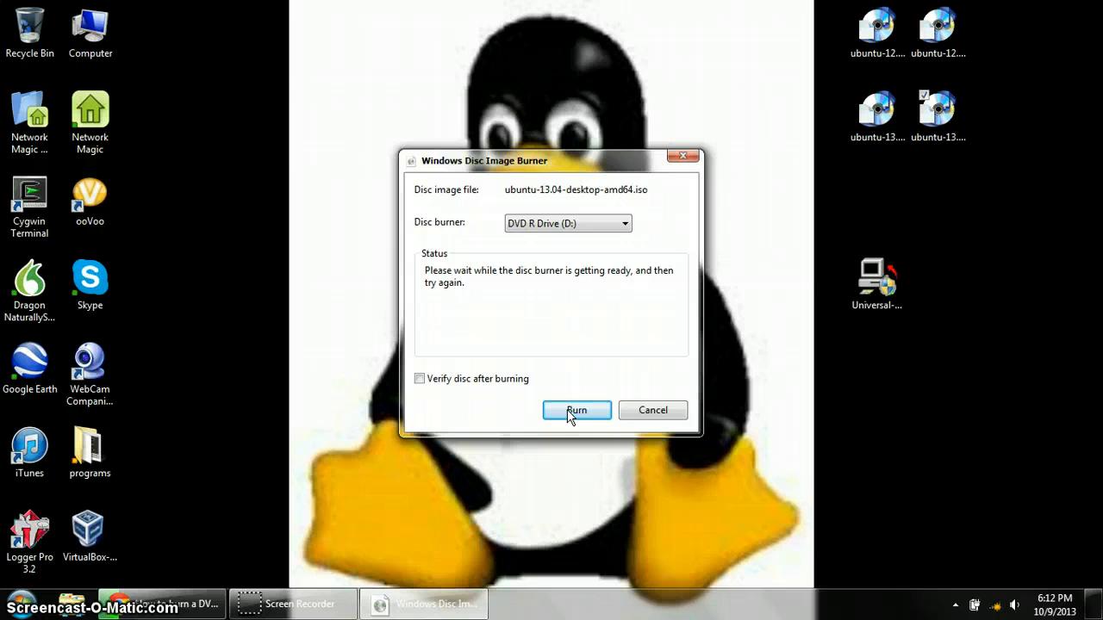
pyautogui.click(565, 414)
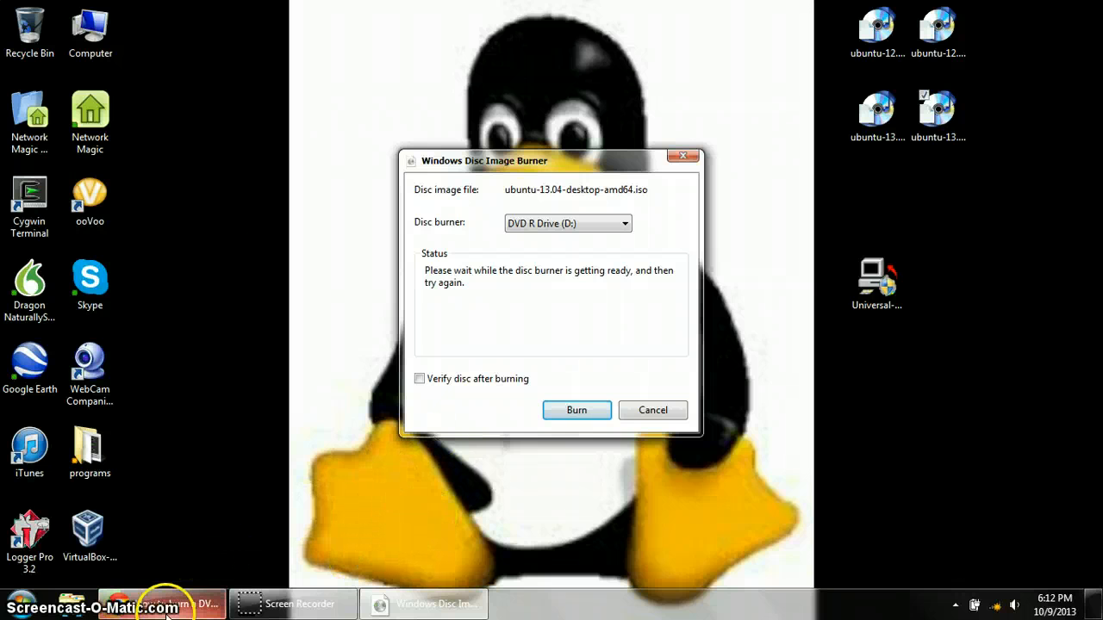
pyautogui.moveTo(168, 613)
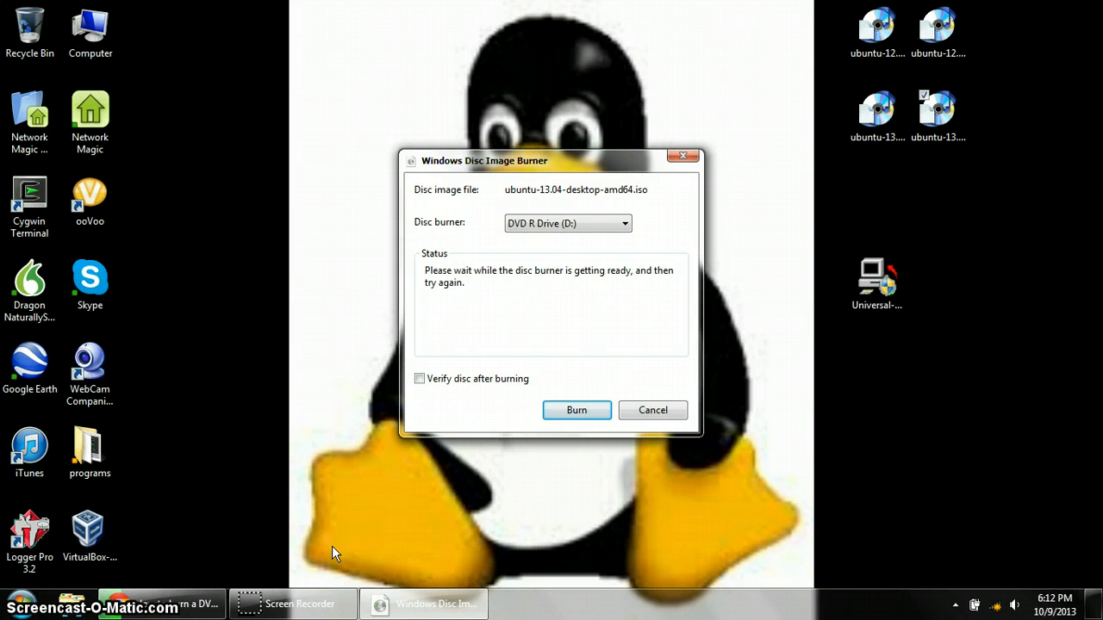
pyautogui.click(569, 412)
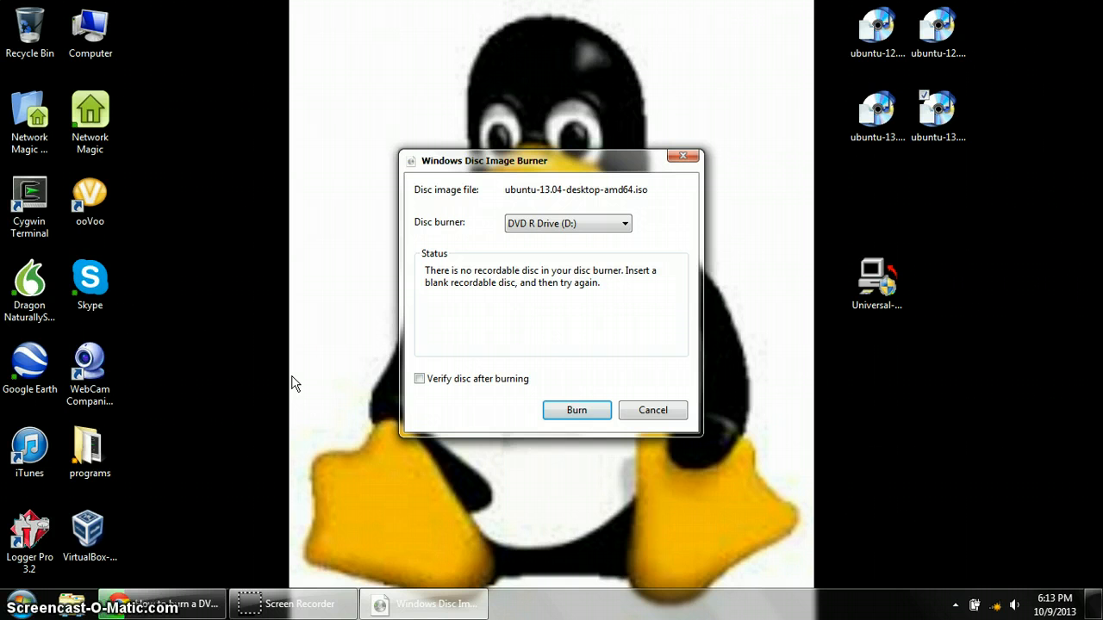
pyautogui.click(572, 412)
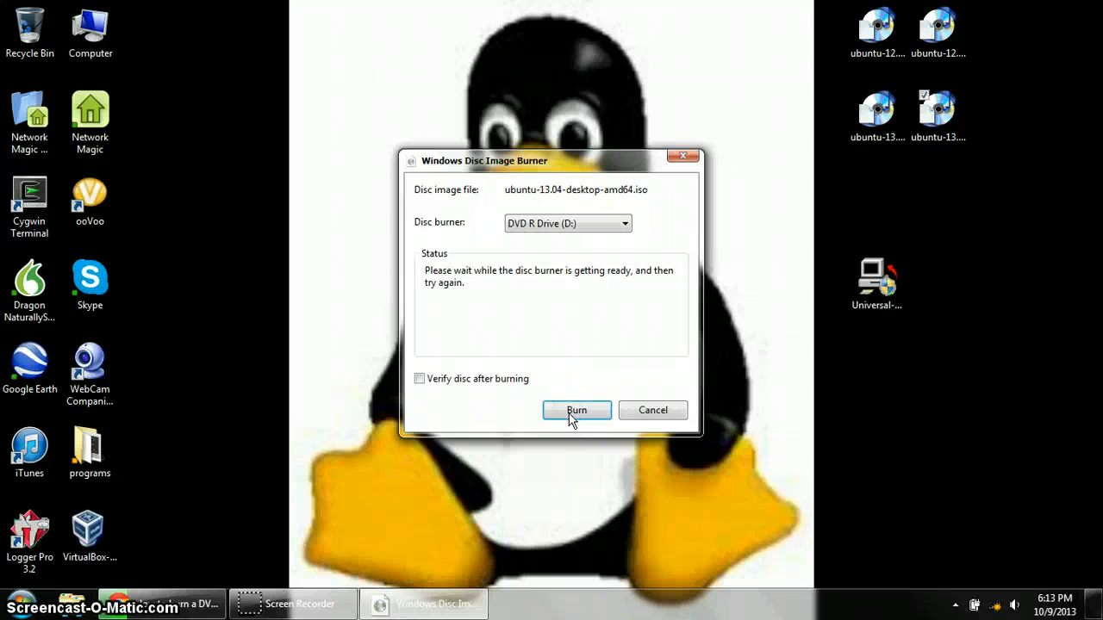
pyautogui.click(572, 412)
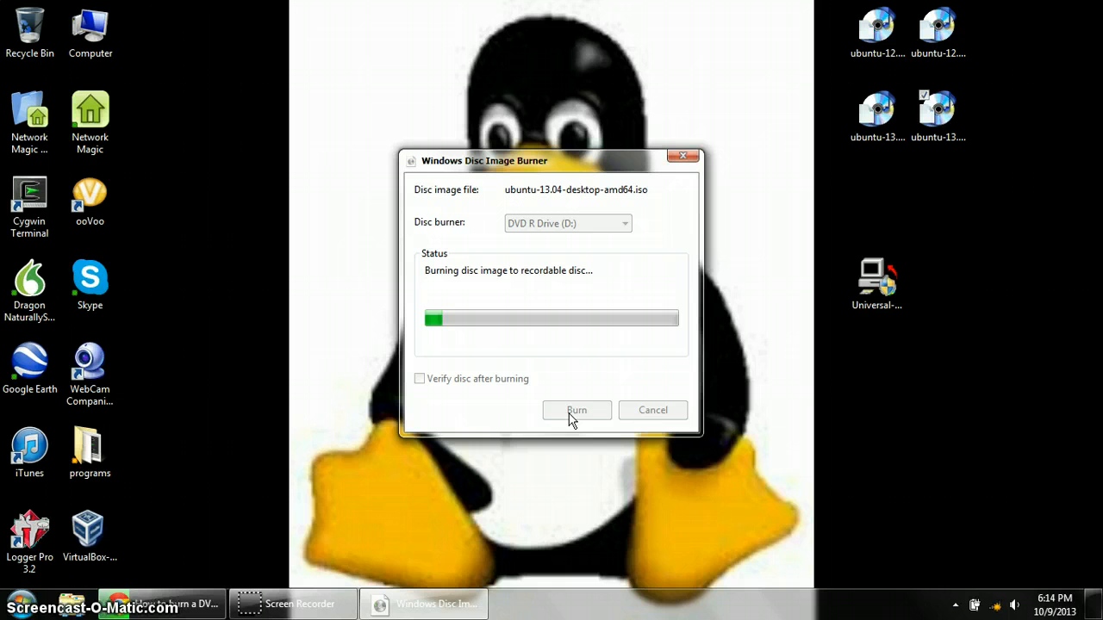
# - Let the Ubuntu 13.04 disc finish burning, then close Windows Disc Image Burner
pyautogui.click(571, 414)
pyautogui.click(452, 530)
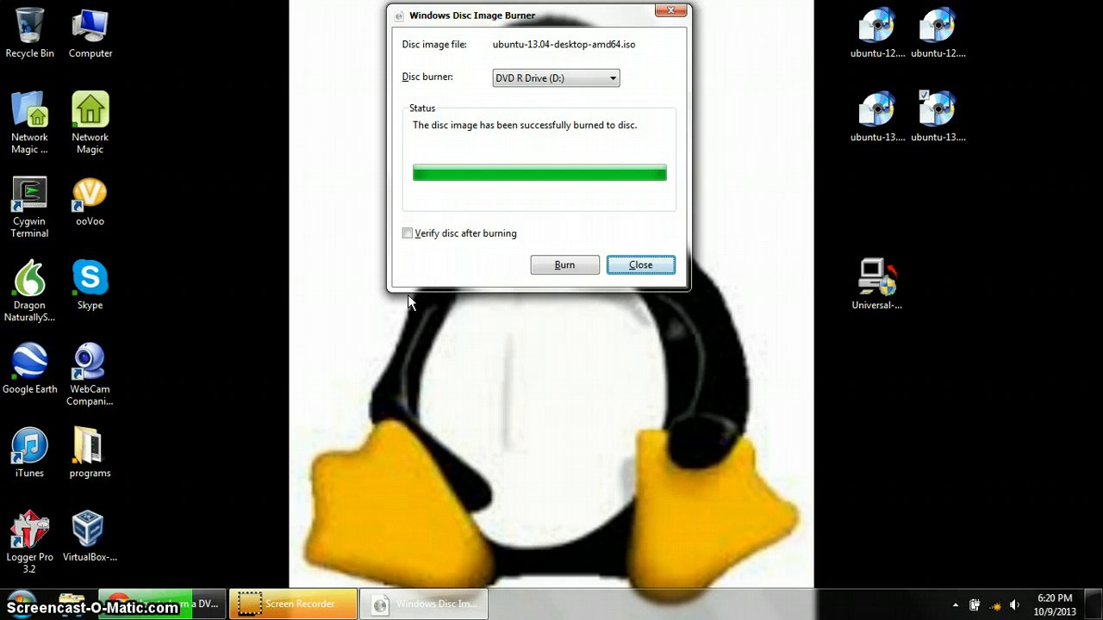
pyautogui.click(617, 266)
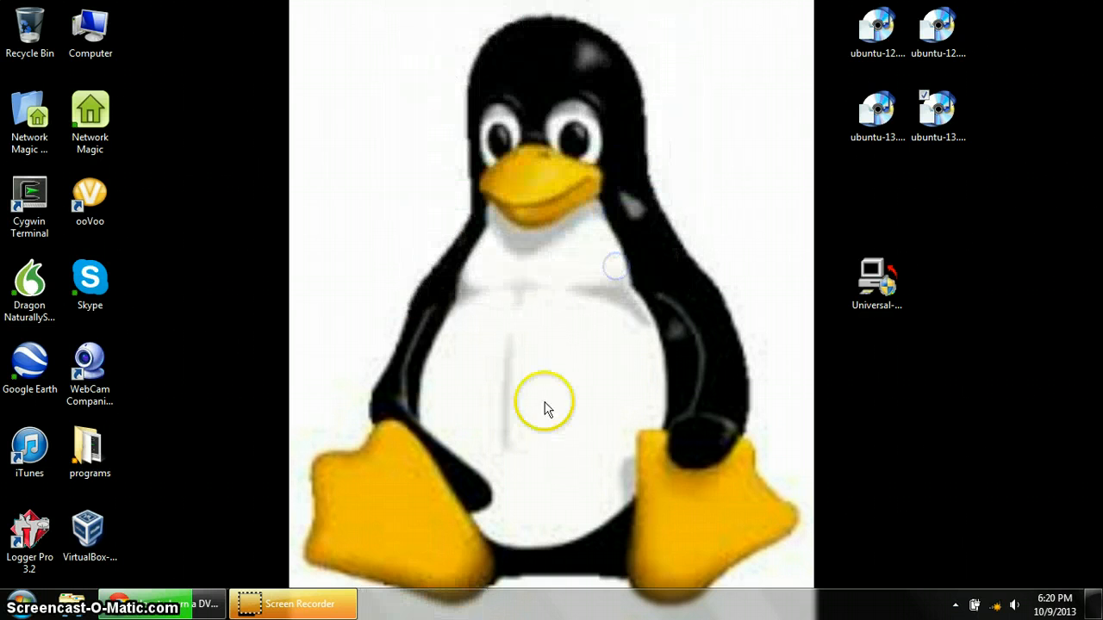
# - Go from the DVD guide to Ubuntu's Windows bootable-USB guide and open Pen Drive Linux's USB Installer page in a new tab
pyautogui.click(215, 604)
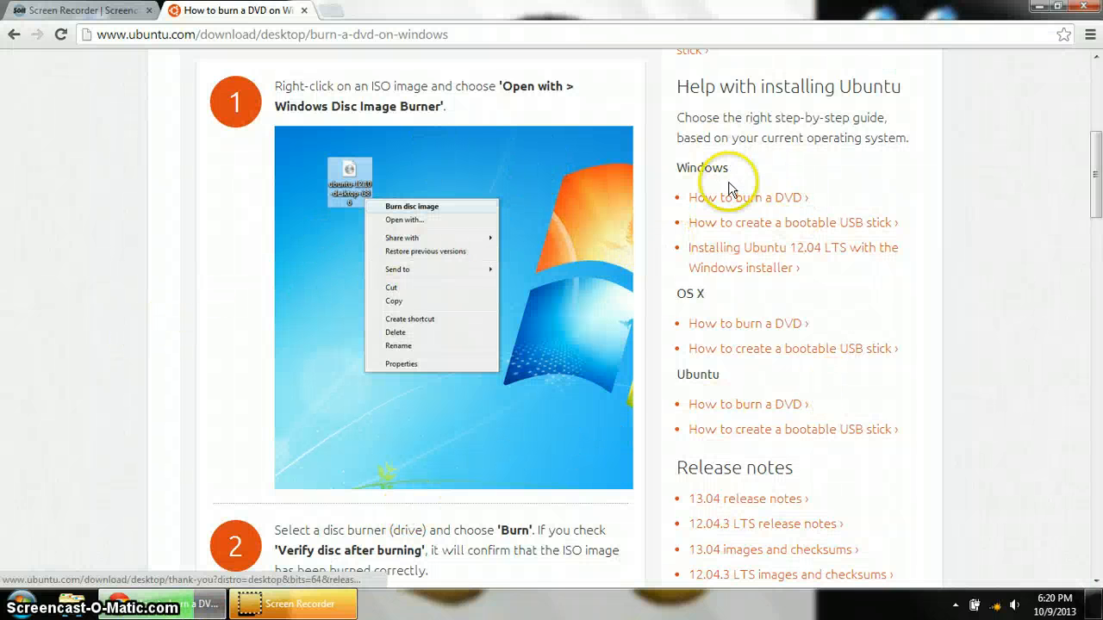
pyautogui.click(715, 231)
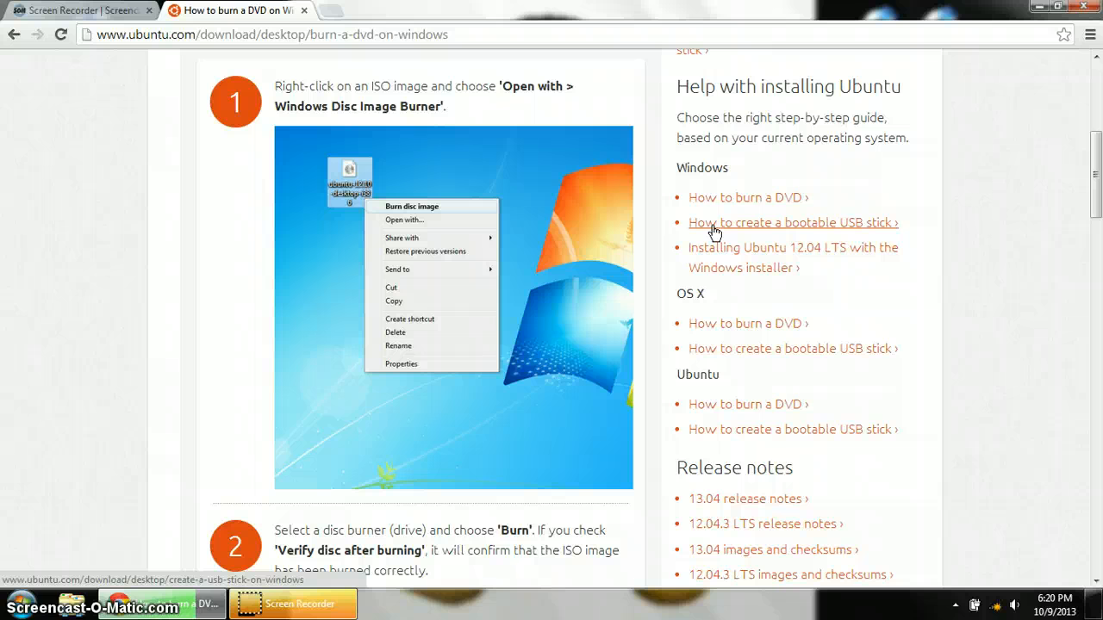
pyautogui.click(714, 231)
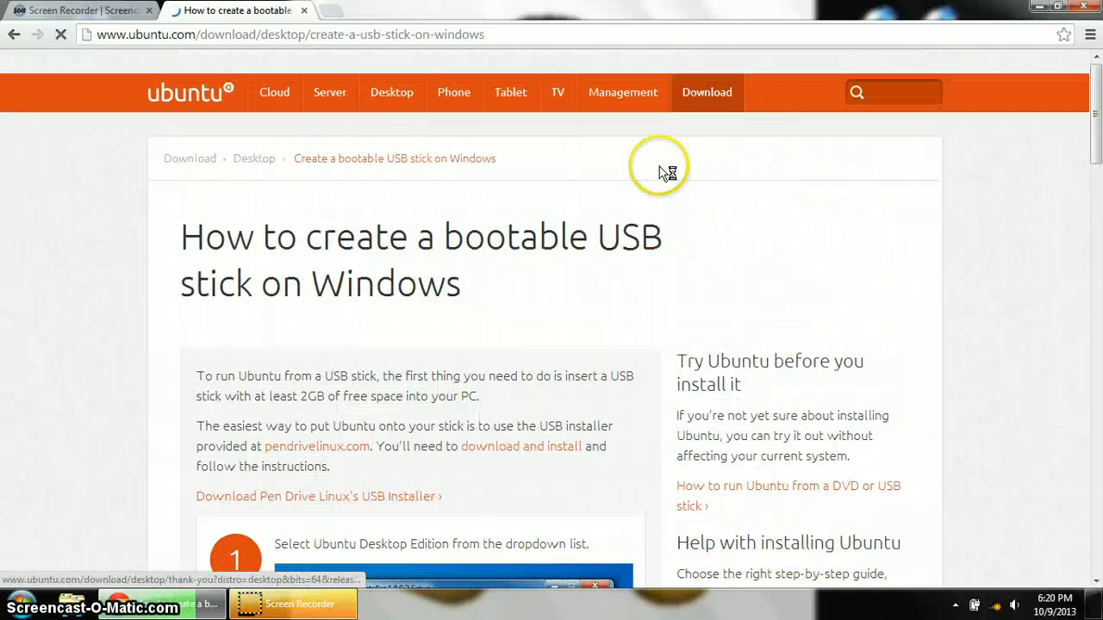
pyautogui.scroll(-3, 153, 403)
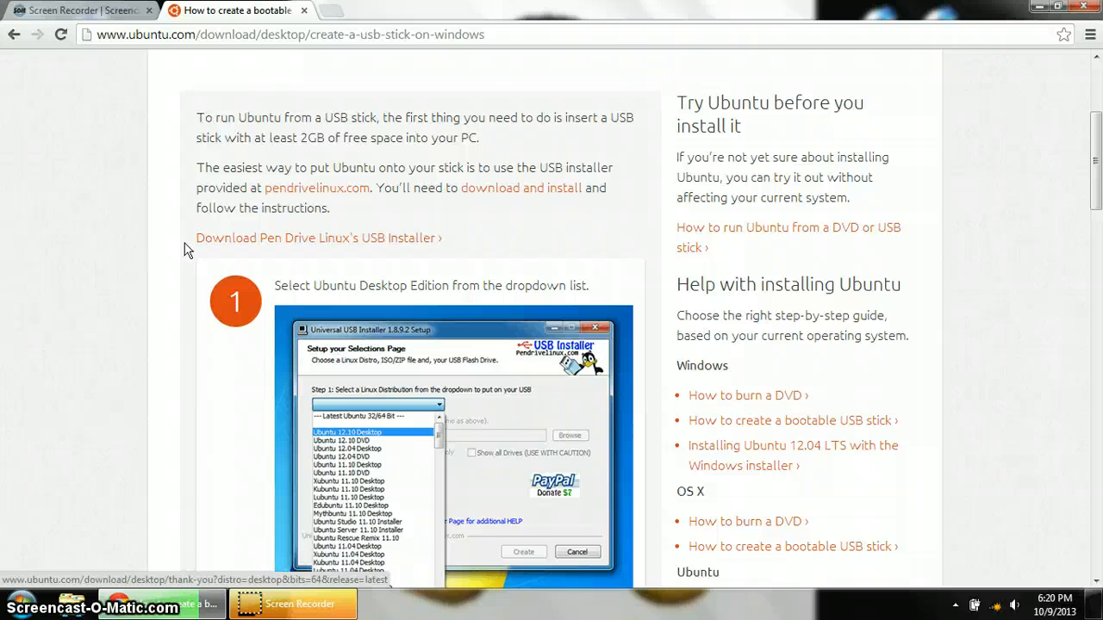
pyautogui.middleClick(294, 241)
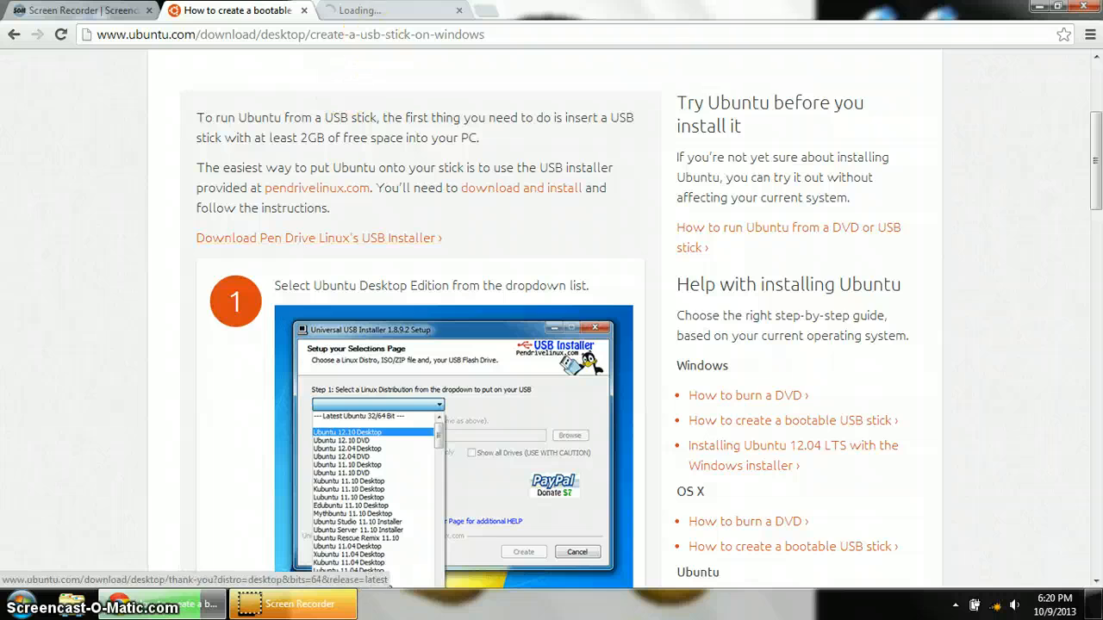
# - On the pendrivelinux page, download Universal-USB-Installer-1.9.4.3.exe via the DOWNLOAD UUI button
pyautogui.click(372, 12)
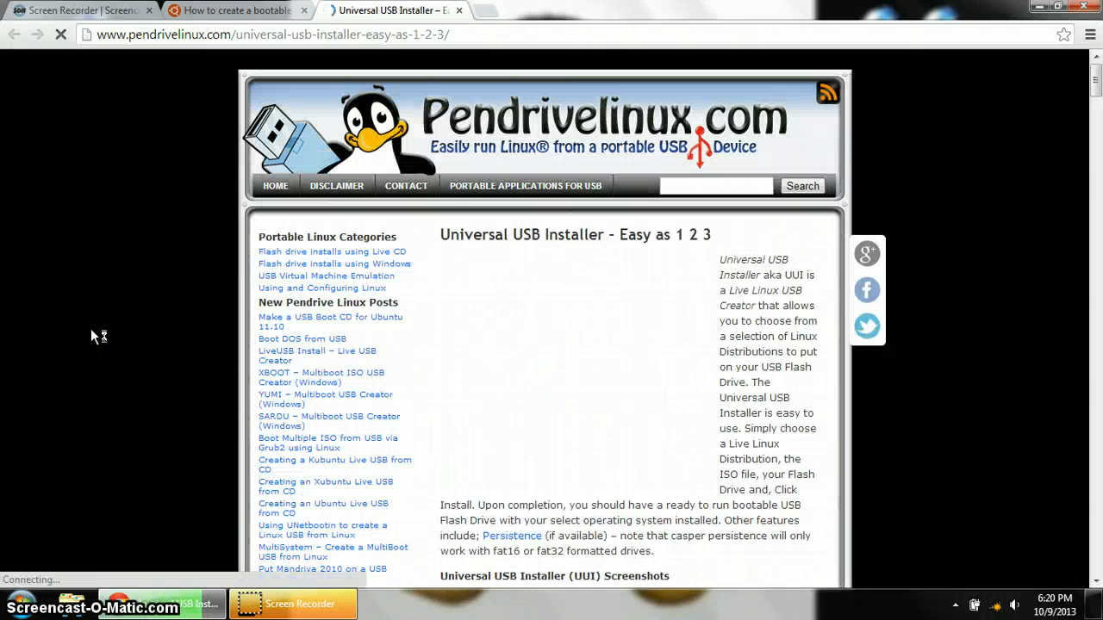
pyautogui.scroll(-6, 93, 333)
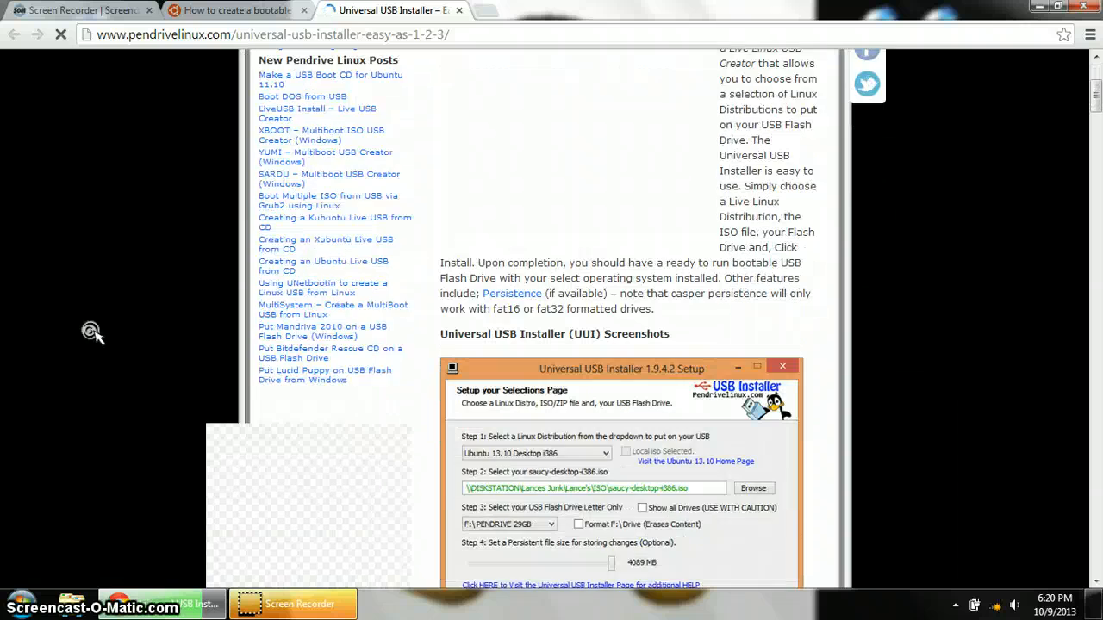
pyautogui.scroll(-4, 92, 334)
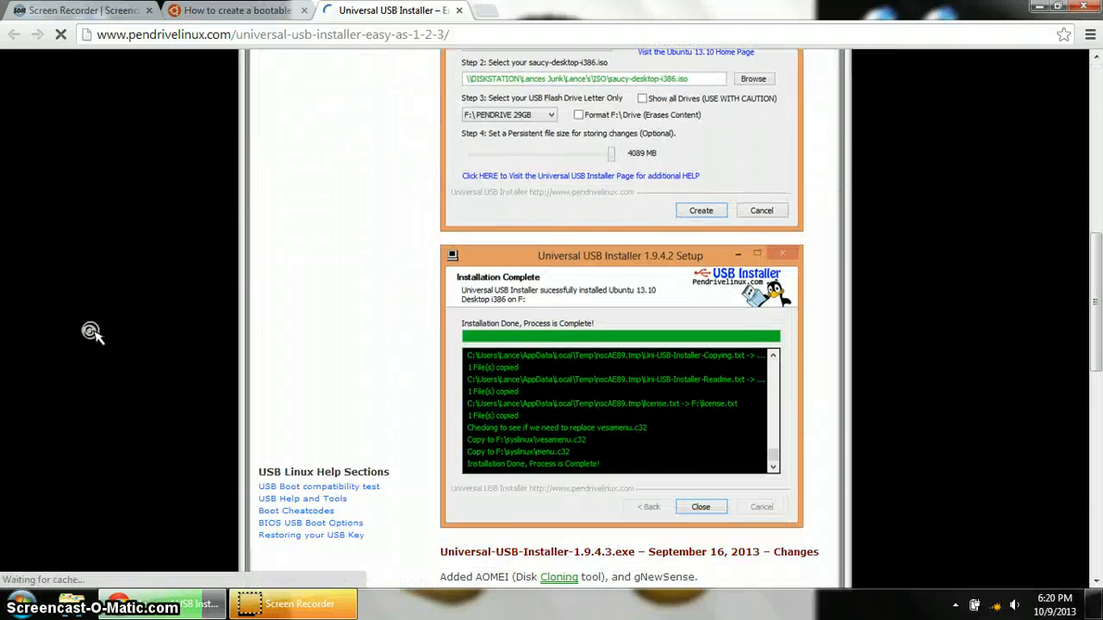
pyautogui.scroll(-2, 95, 337)
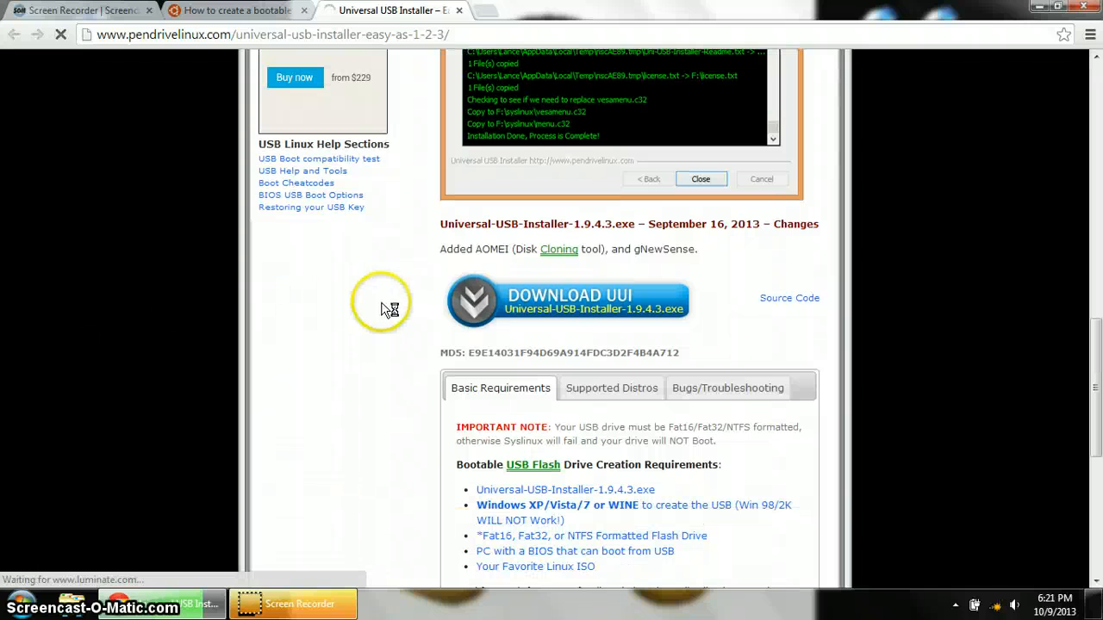
pyautogui.click(479, 308)
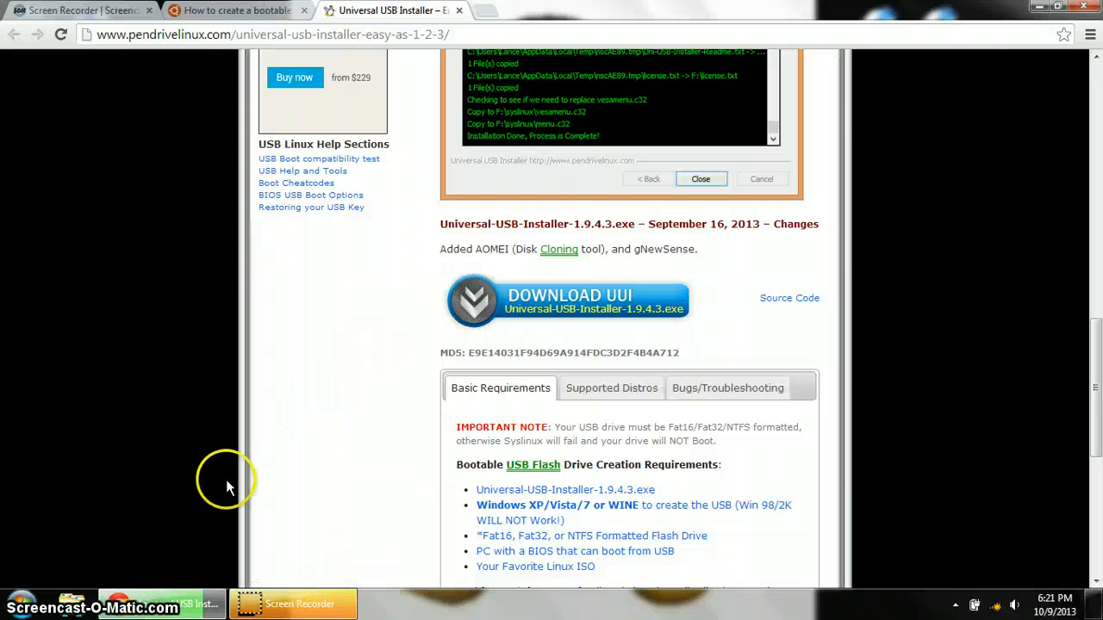
# - Minimize Chrome to show the desktop with the downloaded installer beside the Ubuntu images
pyautogui.moveTo(158, 591)
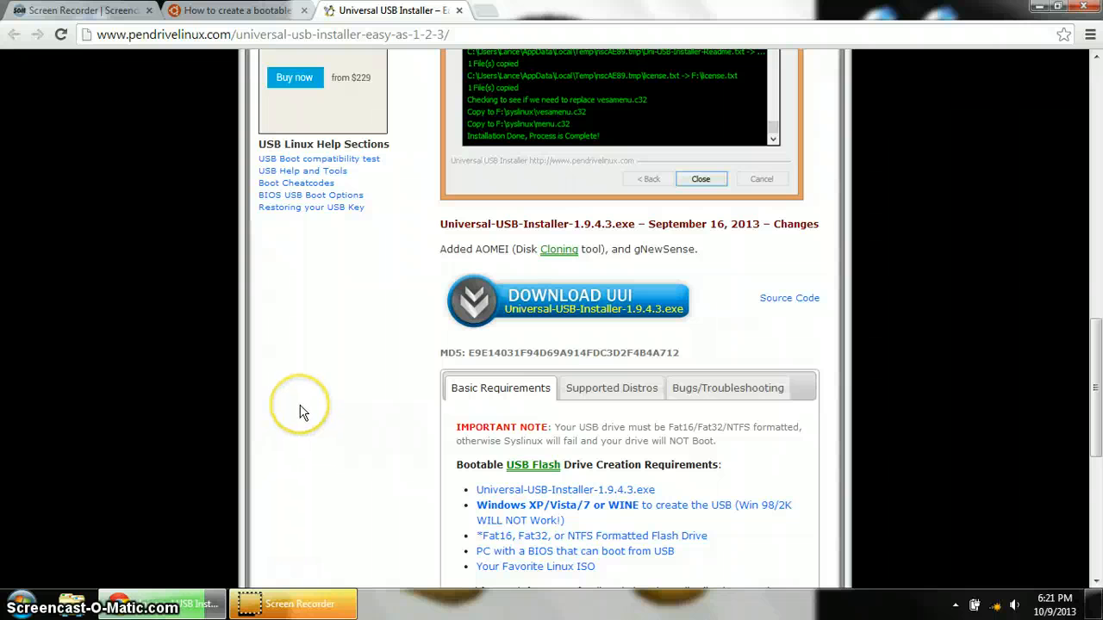
pyautogui.scroll(5, 299, 411)
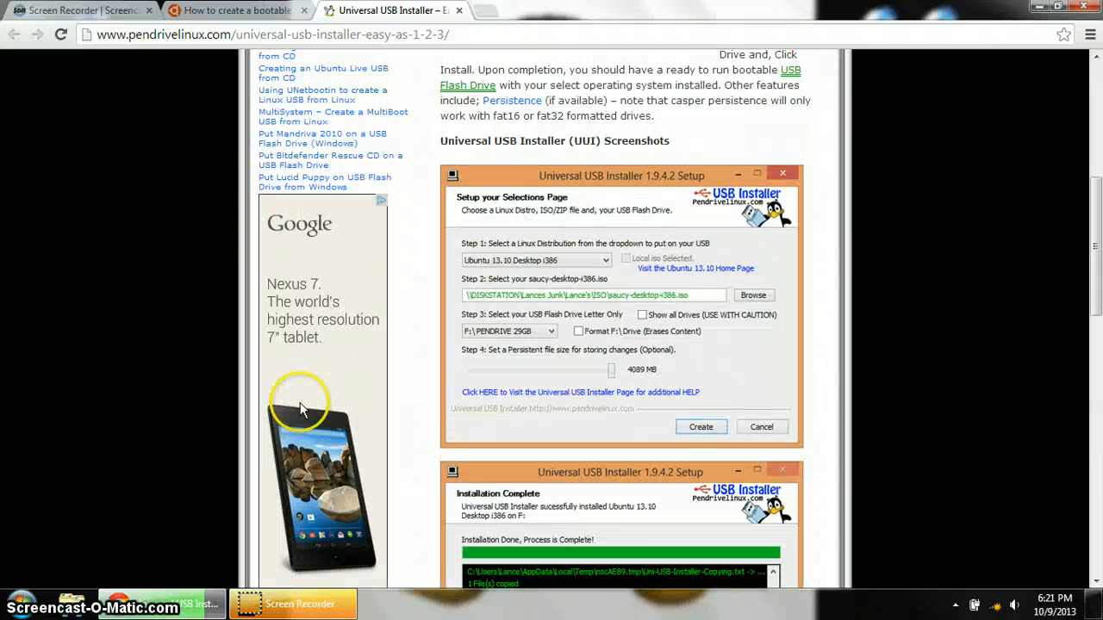
pyautogui.scroll(1, 300, 411)
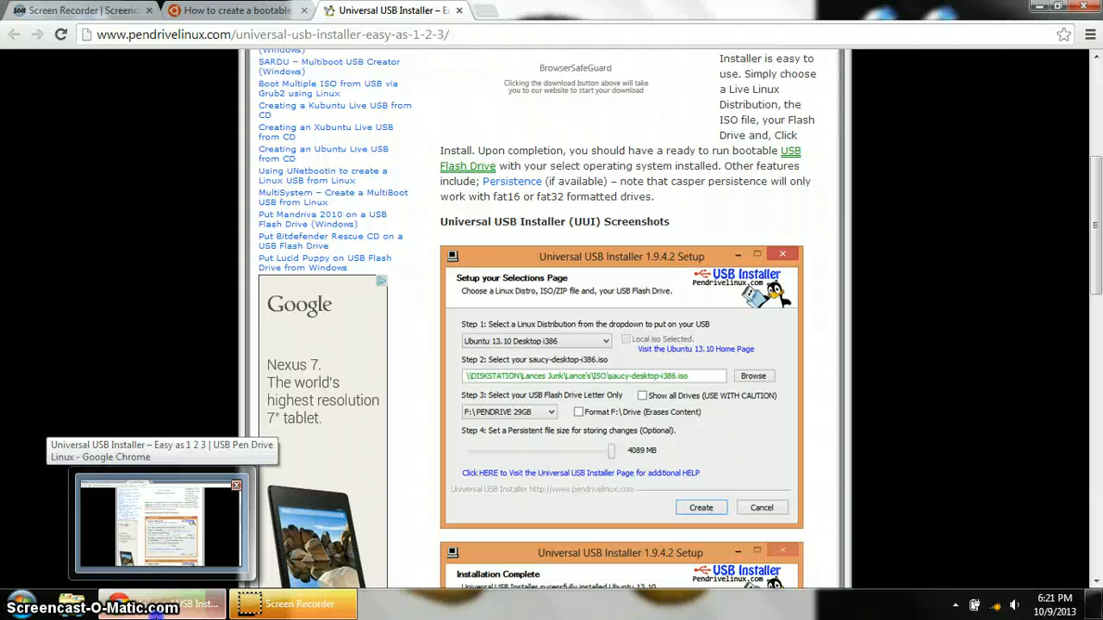
pyautogui.click(157, 605)
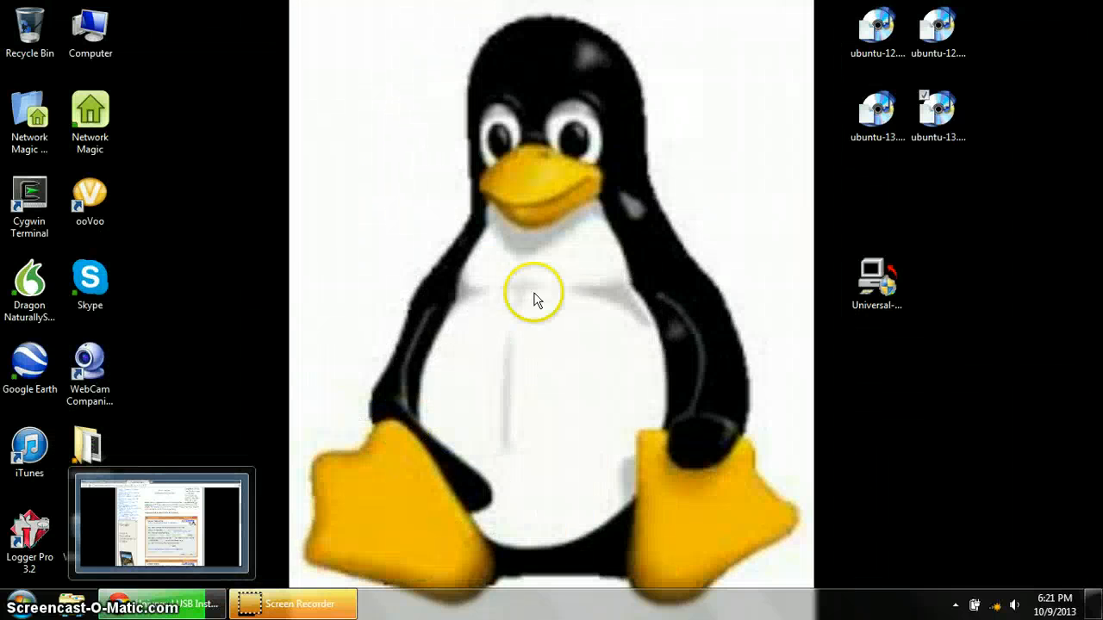
# - Launch Universal USB Installer from the desktop, authorising it with the other administrator account's password
pyautogui.click(875, 278)
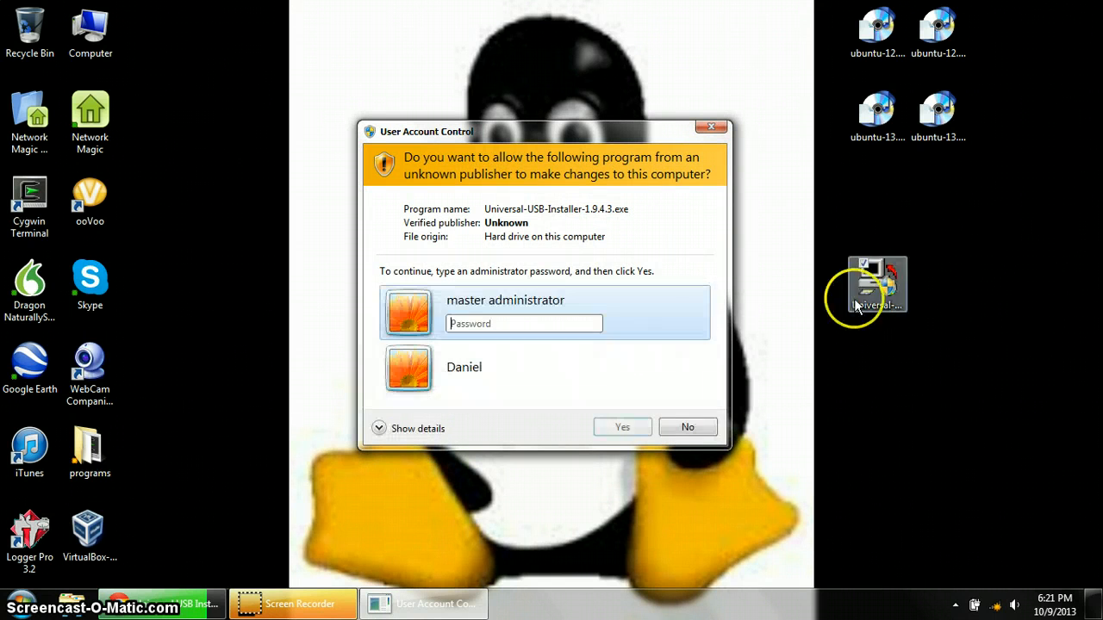
pyautogui.press('Down')
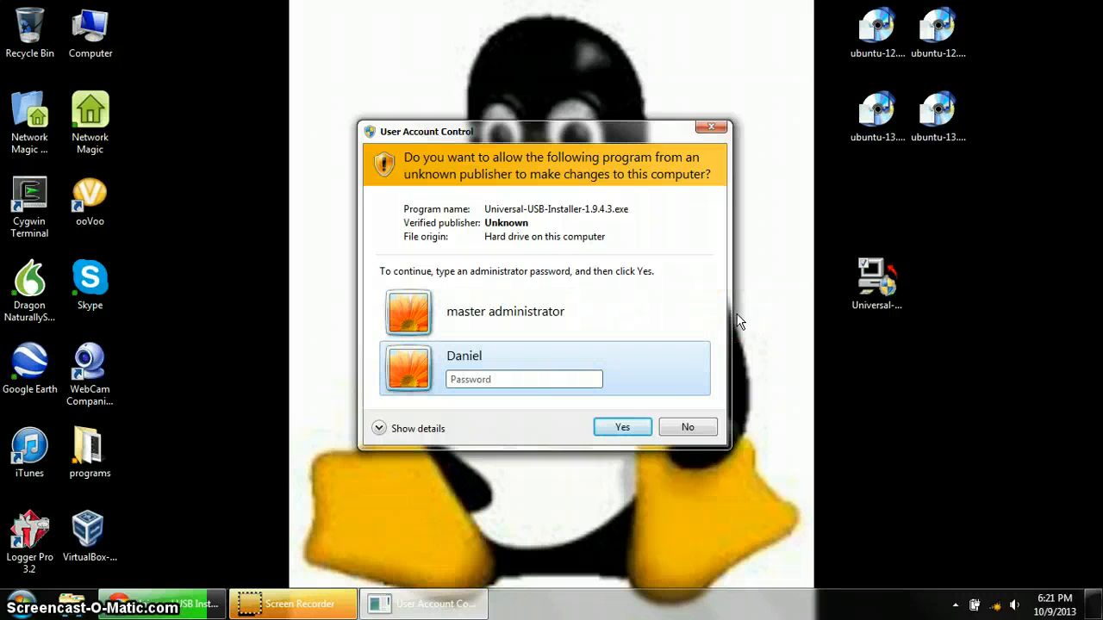
pyautogui.write('*********')
pyautogui.press('Return')
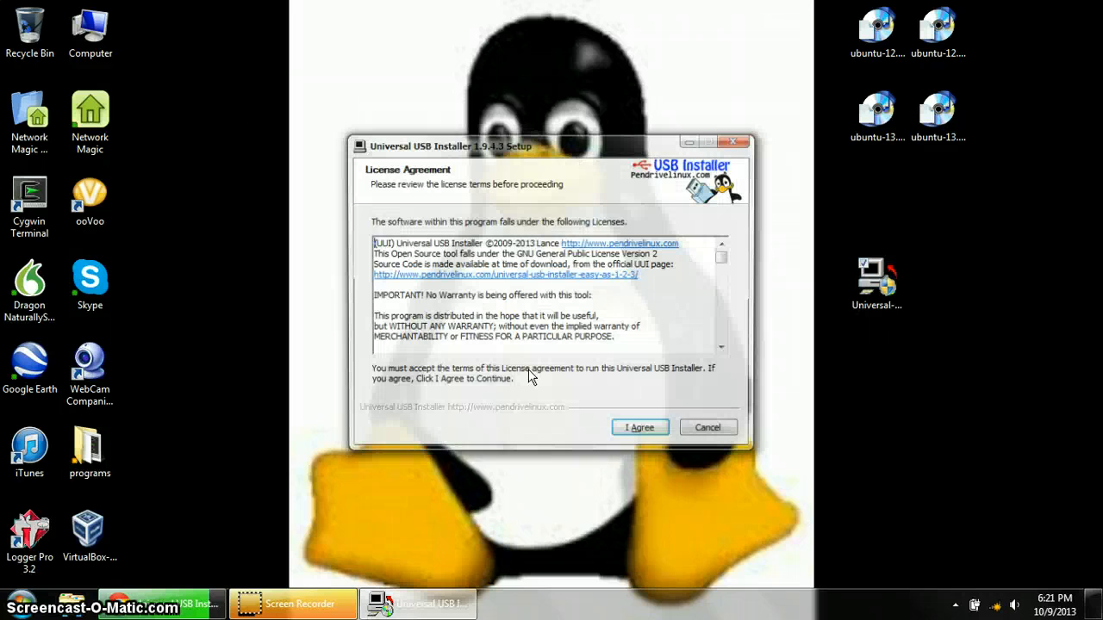
# - Accept the license and select Ubuntu 13.04 Desktop amd64 in the Step 1 list
pyautogui.click(640, 433)
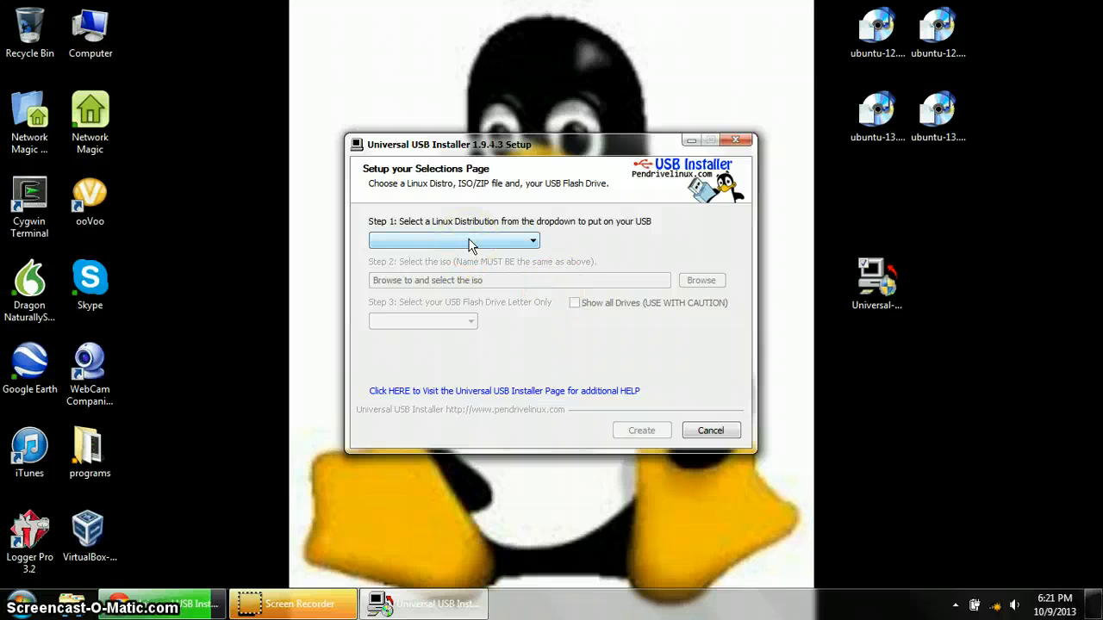
pyautogui.click(469, 243)
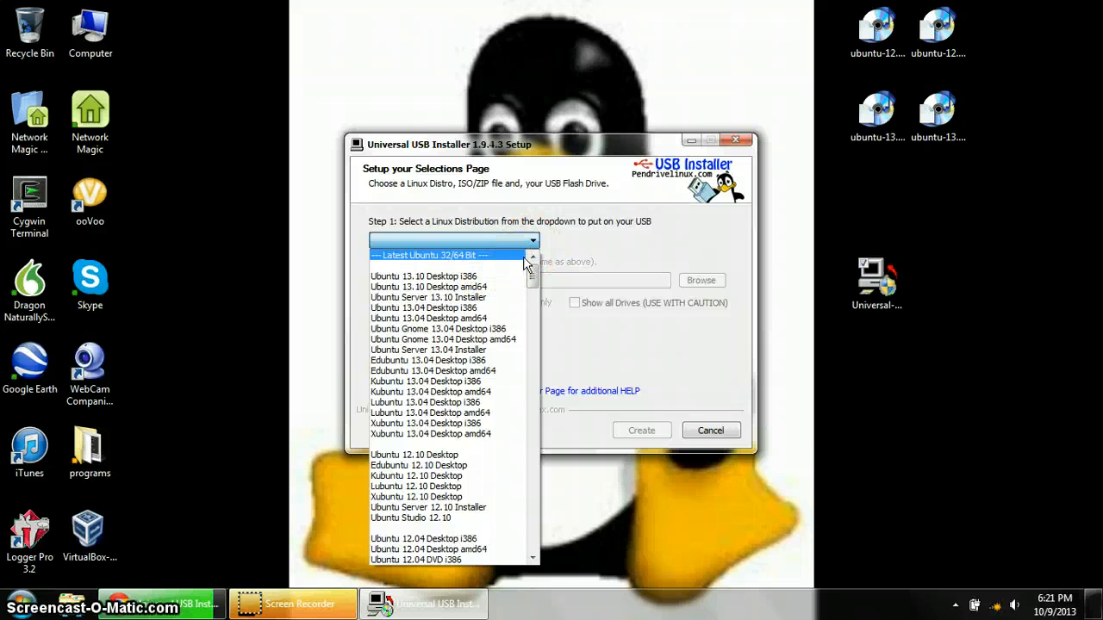
pyautogui.click(498, 318)
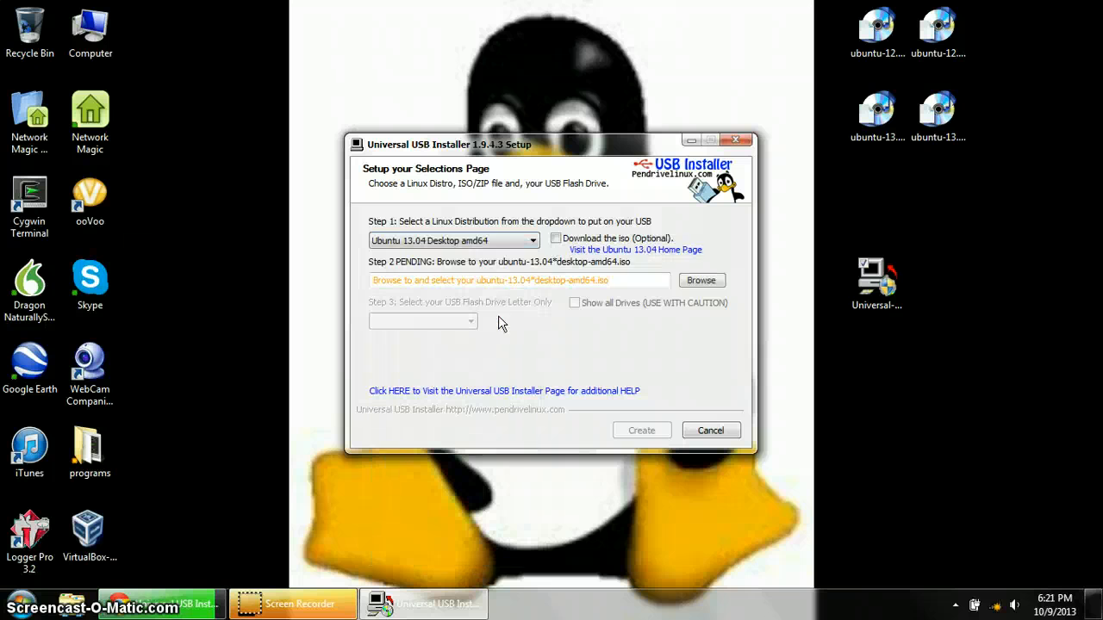
# - Select the Desktop's ubuntu-13.04-desktop-amd64.iso as the image and G:\ PENDRIVE 14GB as target
pyautogui.click(692, 282)
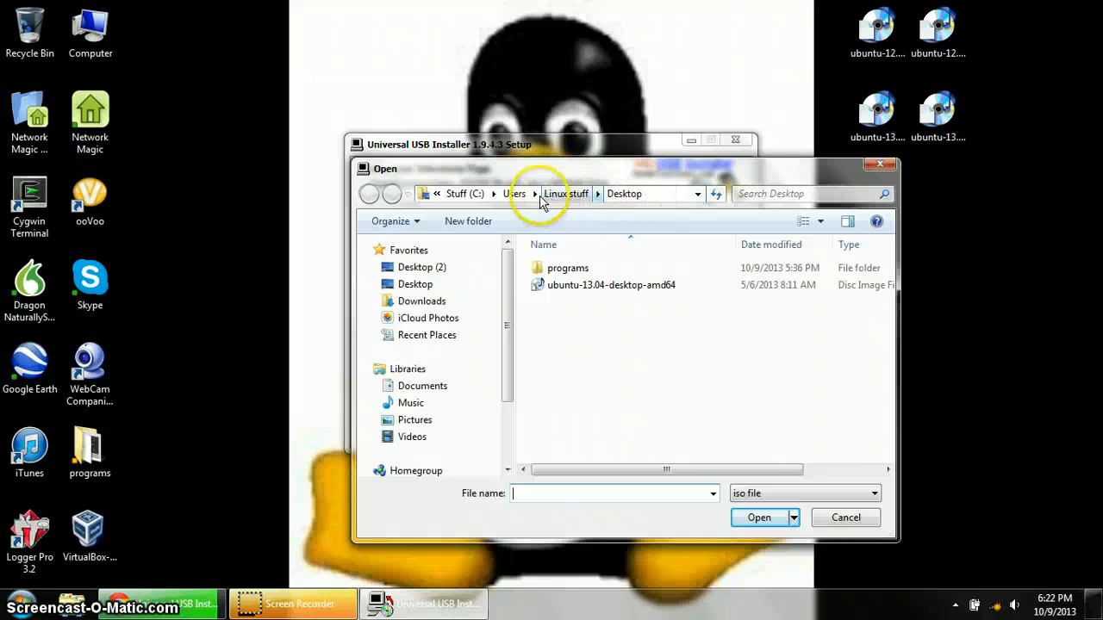
pyautogui.click(620, 284)
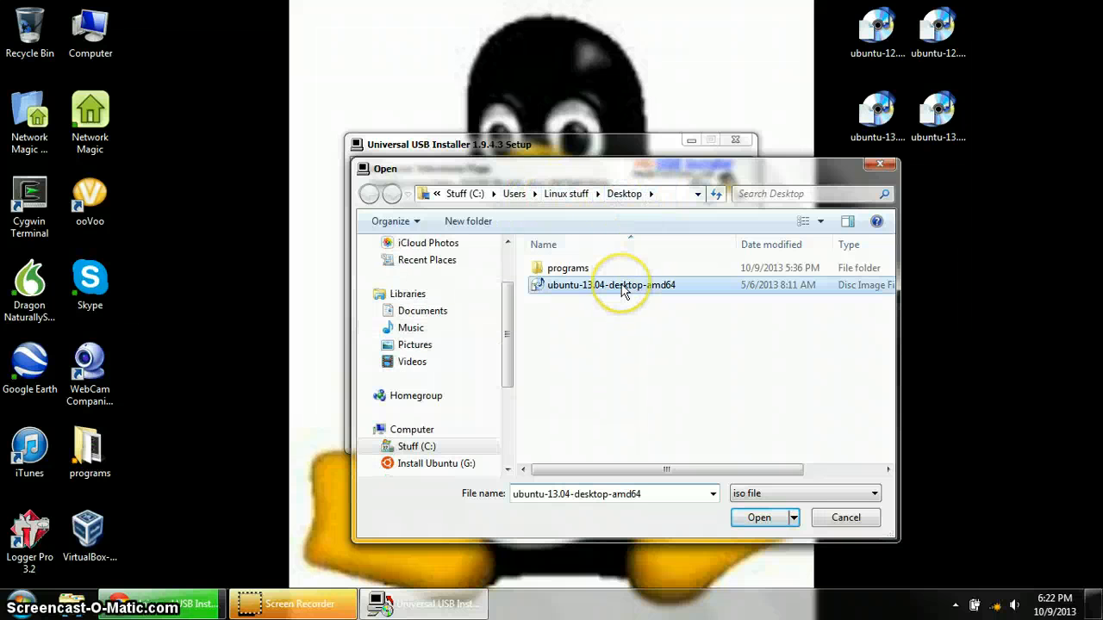
pyautogui.click(761, 522)
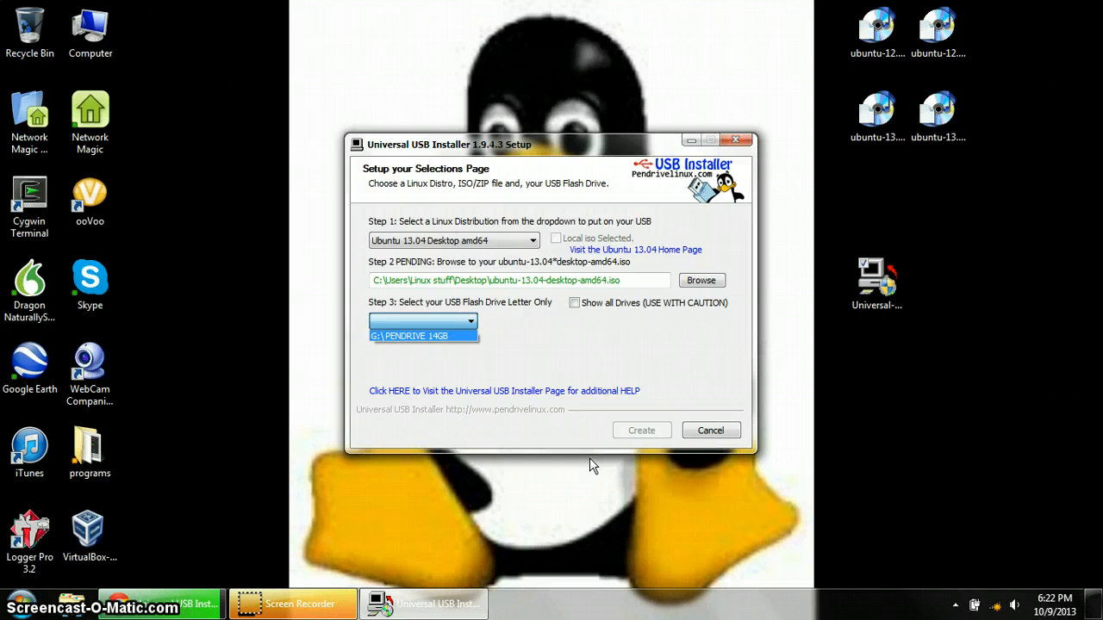
pyautogui.click(438, 338)
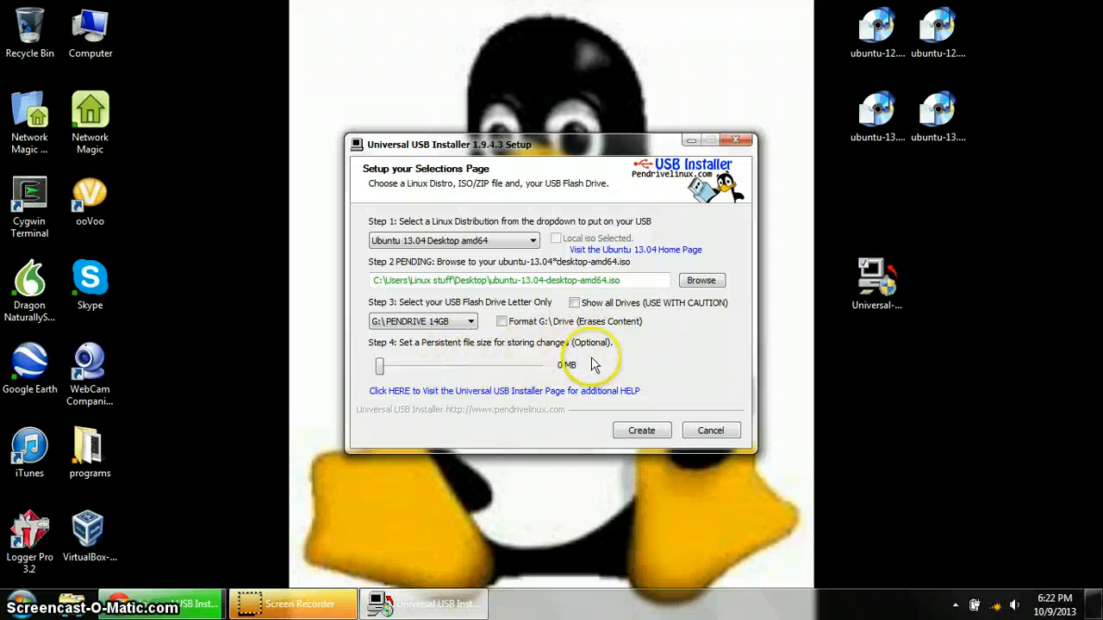
# - Create the bootable drive and approve overwriting G: so extraction starts
pyautogui.click(641, 431)
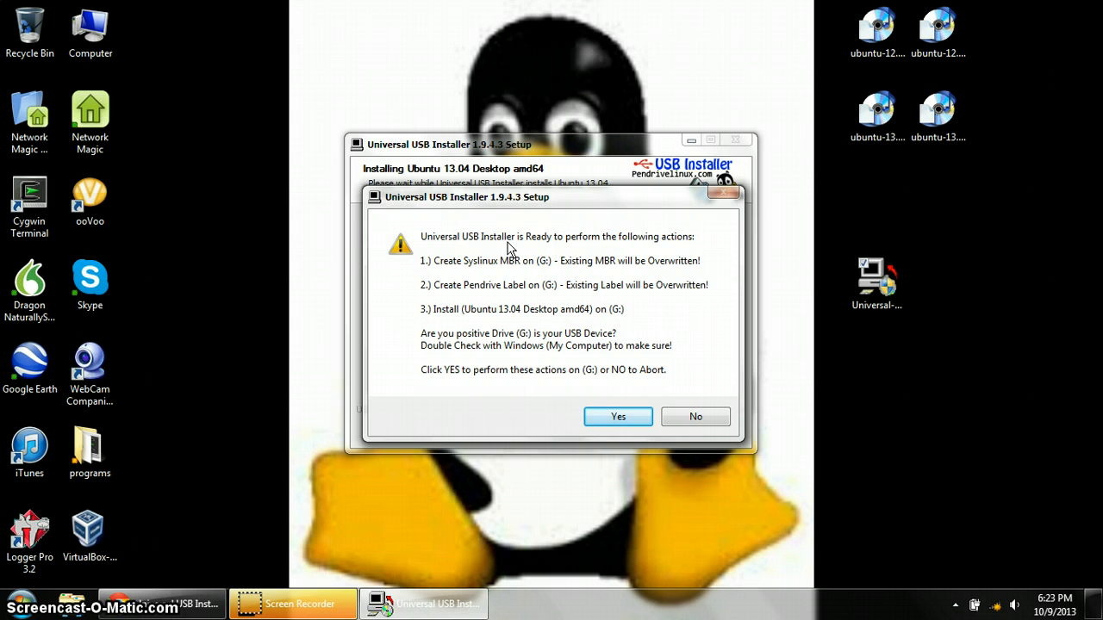
pyautogui.click(610, 421)
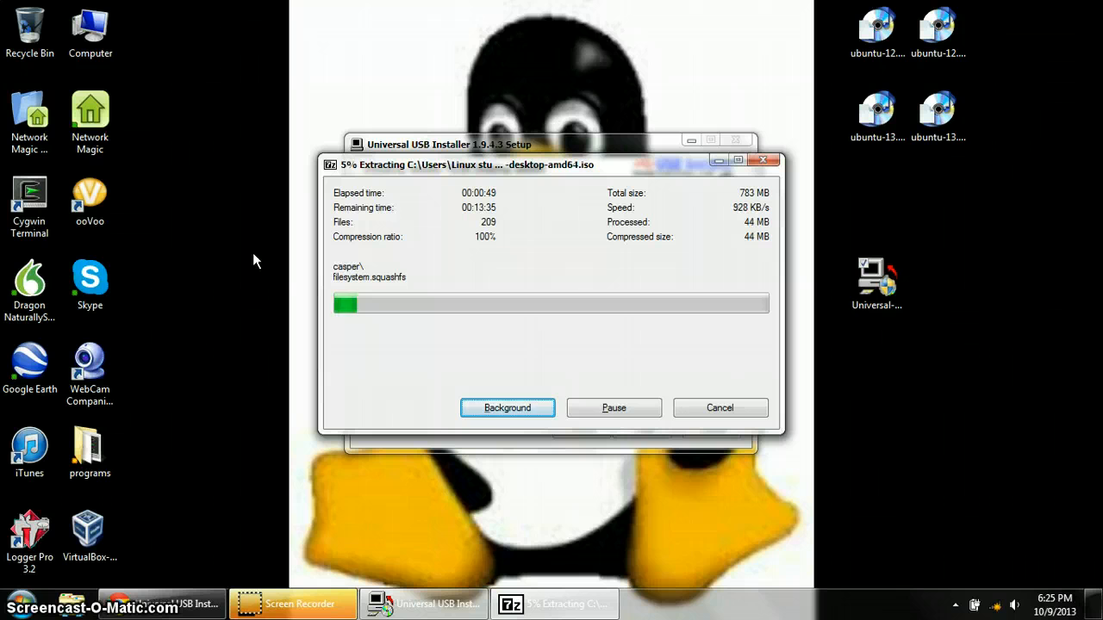
# - Pause the ISO extraction with Alt+P, then let installation run to 'Process is Complete!'
pyautogui.hotkey('alt', 'p')
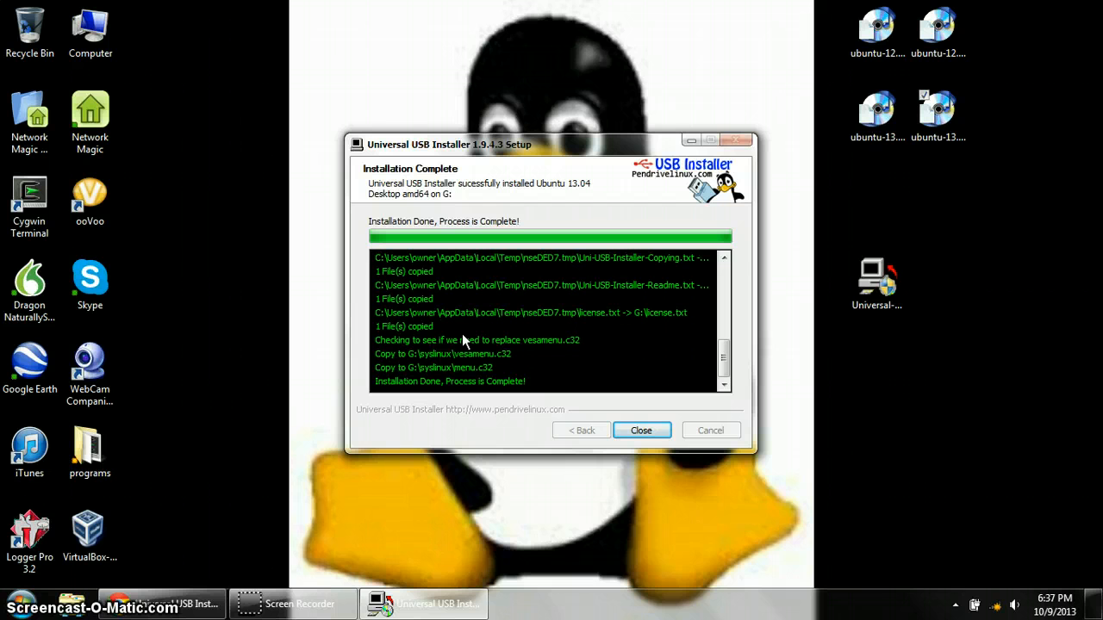
# - Close Universal USB Installer from its Installation Complete page
pyautogui.click(640, 431)
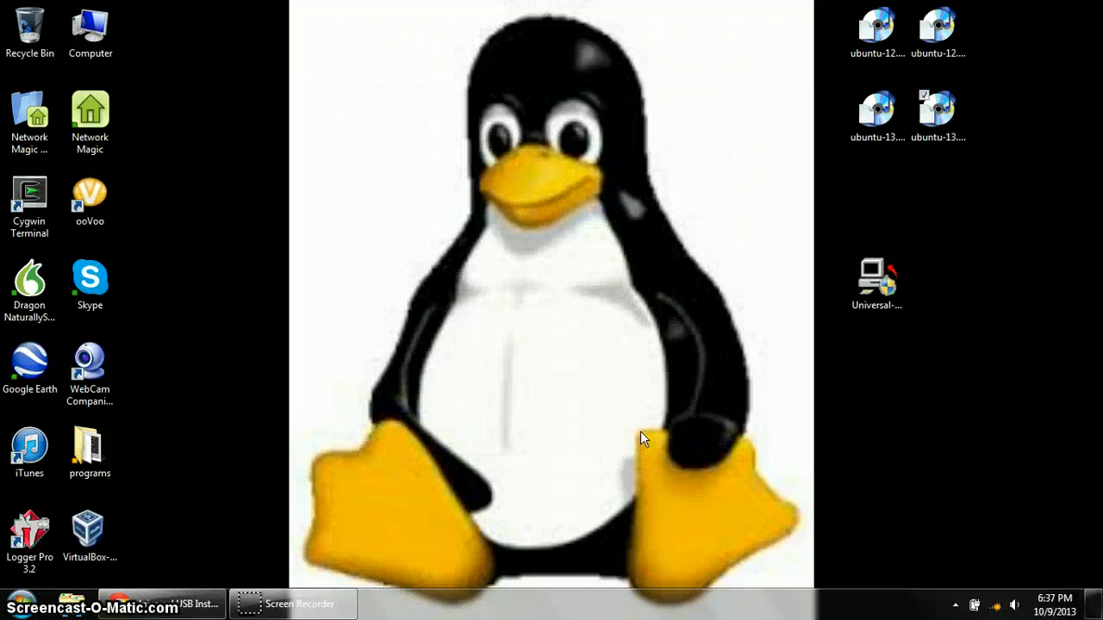